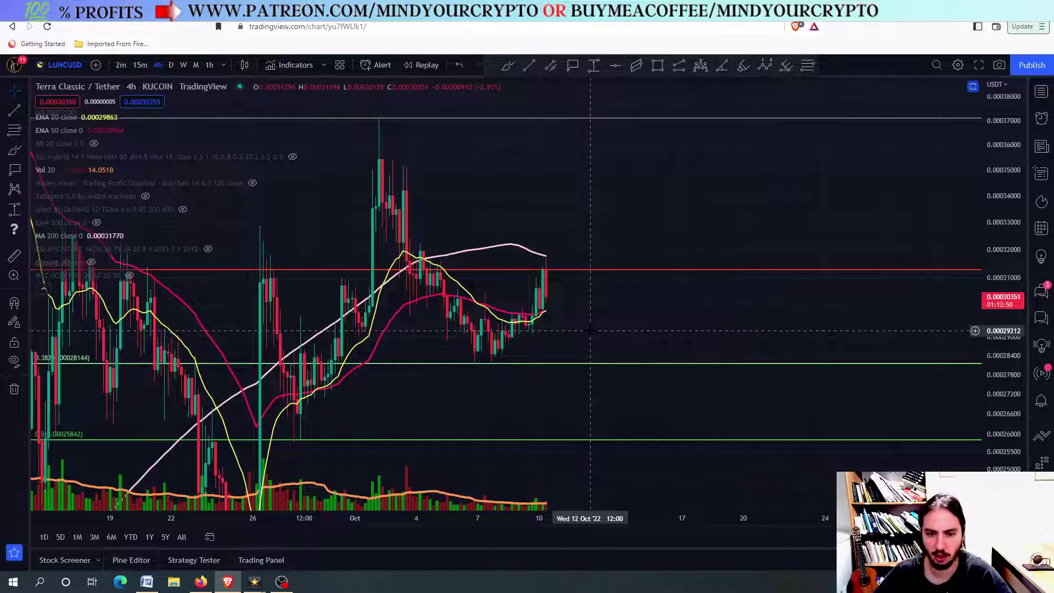
# Step: Measure the price range from the recent low at the 0.382 level up to the 200-period moving average, discarding the measurement
pyautogui.scroll(-3, 549, 334)
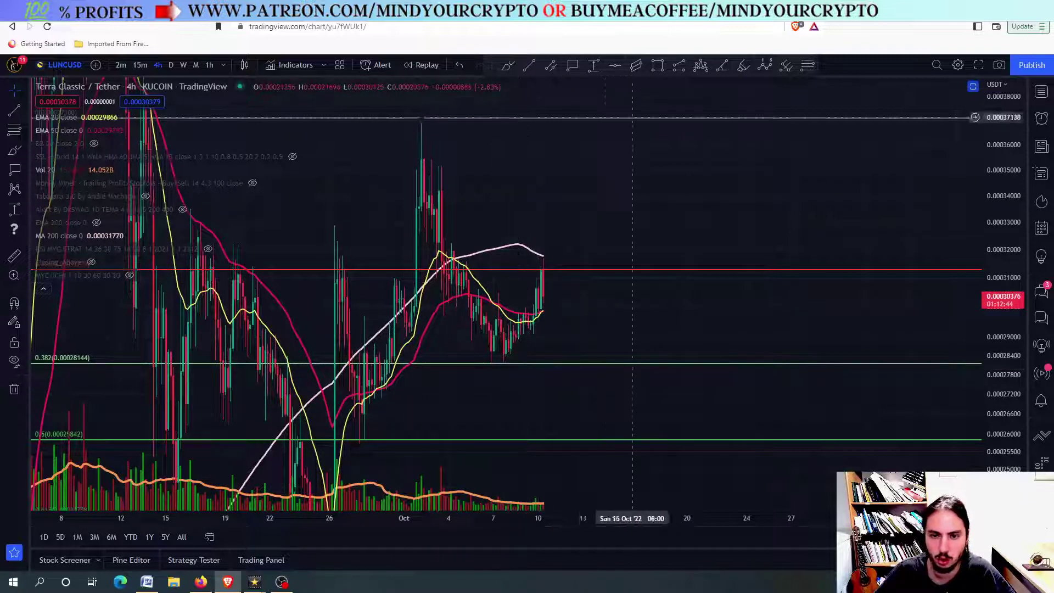
pyautogui.click(595, 66)
pyautogui.click(490, 364)
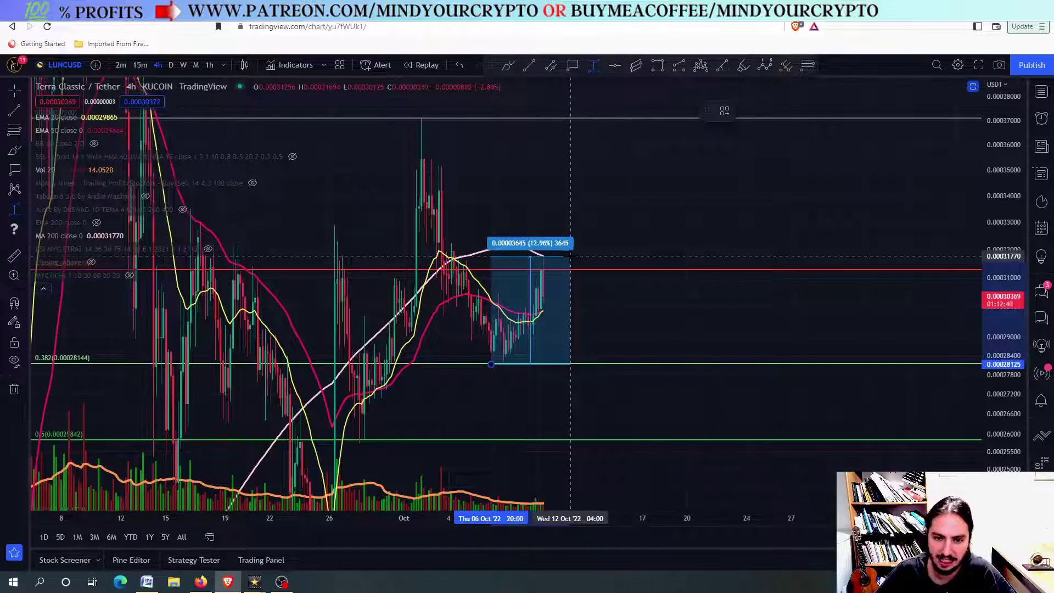
pyautogui.press('Escape')
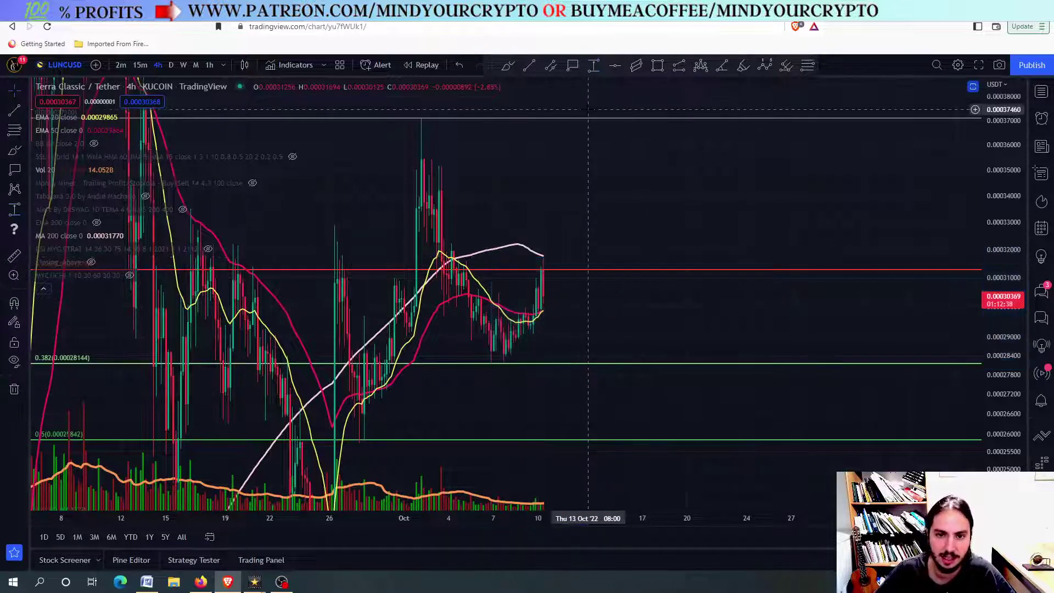
pyautogui.scroll(2, 537, 157)
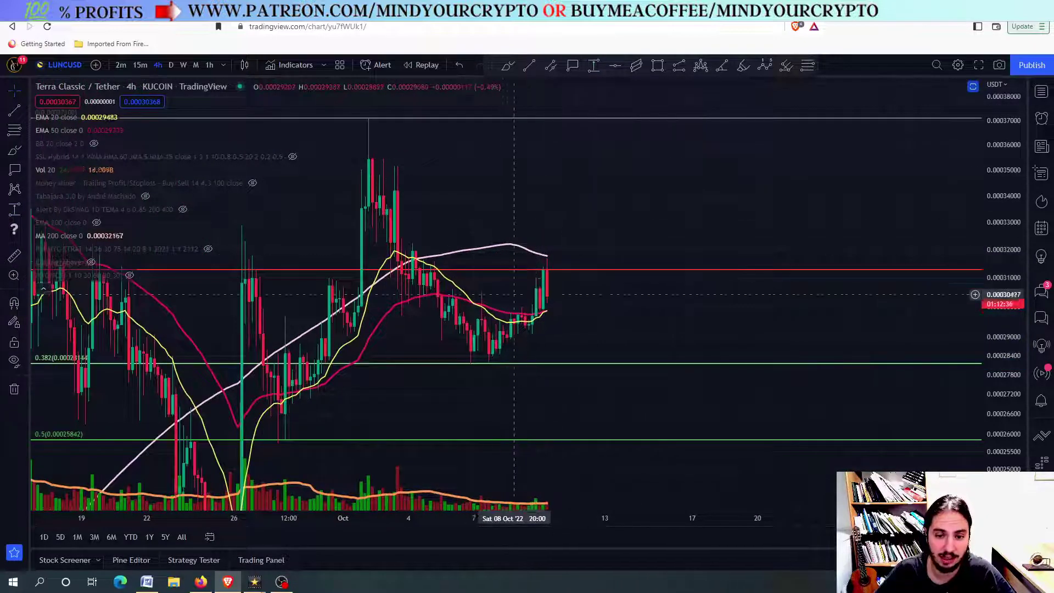
# Step: Show the indicator panes, examine the latest peaks in the enlarged CCI pane, and restore all panes
pyautogui.scroll(-2, 536, 276)
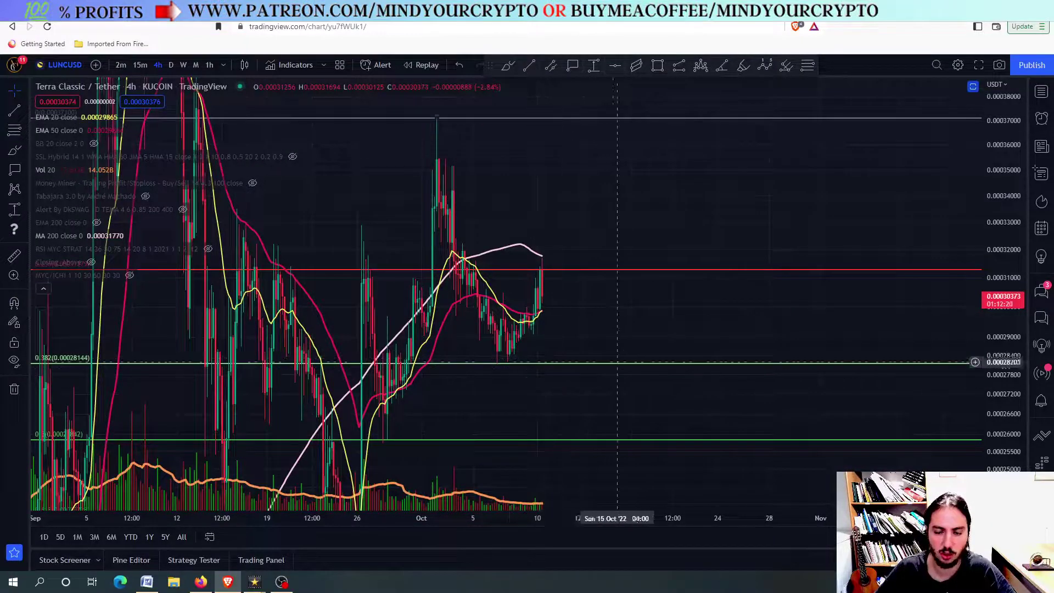
pyautogui.doubleClick(613, 304)
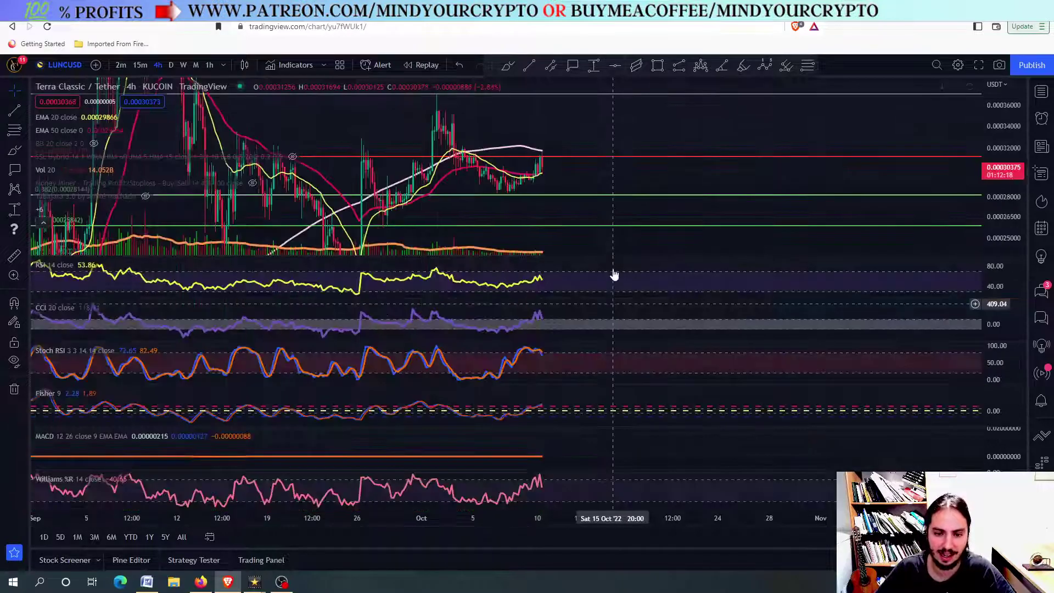
pyautogui.doubleClick(593, 306)
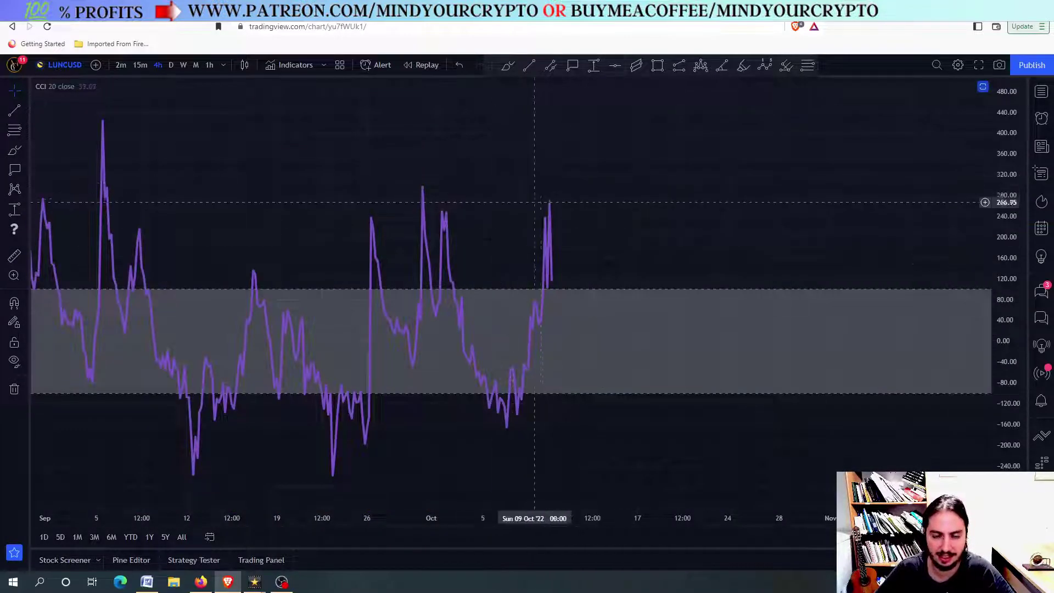
pyautogui.scroll(3, 553, 199)
pyautogui.scroll(3, 557, 207)
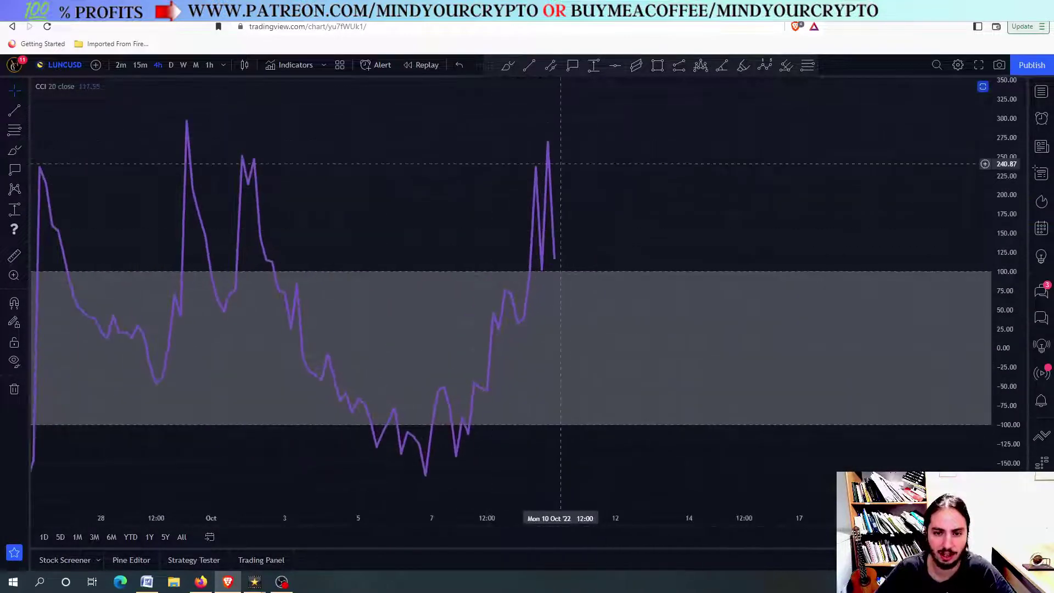
pyautogui.doubleClick(653, 195)
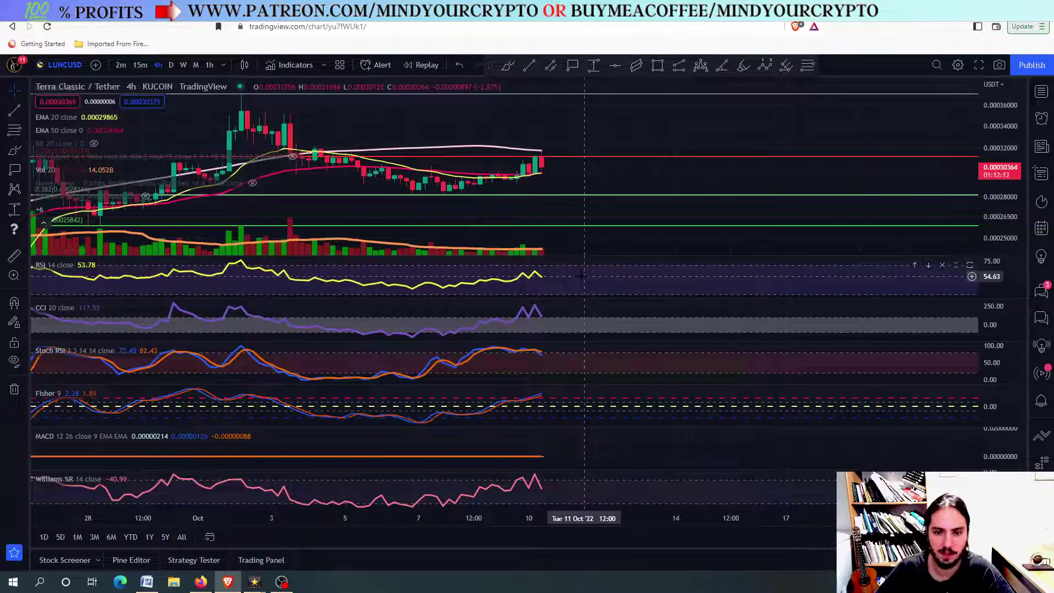
# Step: Enlarge the RSI pane and check its 70 line with a temporary price label, removing the label again
pyautogui.doubleClick(538, 277)
pyautogui.scroll(-2, 586, 231)
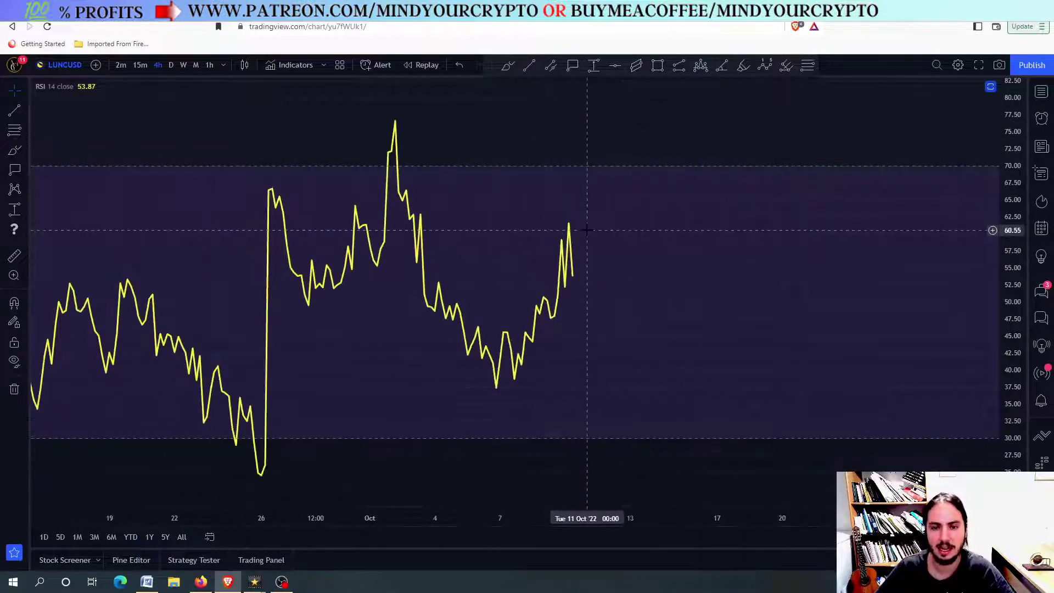
pyautogui.click(572, 67)
pyautogui.click(620, 165)
pyautogui.moveTo(625, 289); pyautogui.dragTo(621, 277)
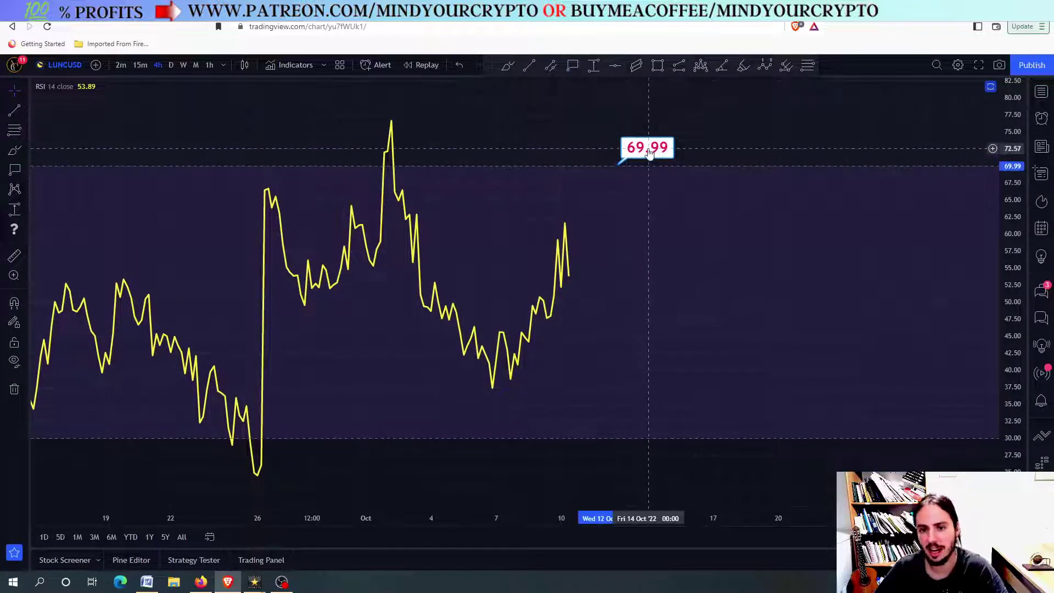
pyautogui.press('Delete')
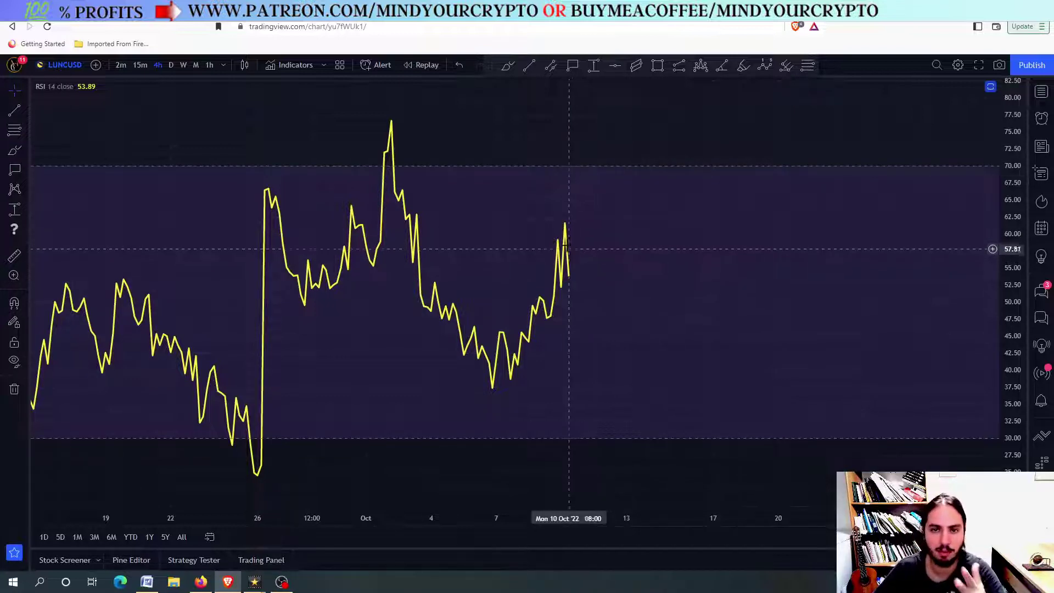
# Step: Circle the most recent RSI peaks with a freehand brush stroke and restore all panes
pyautogui.click(509, 65)
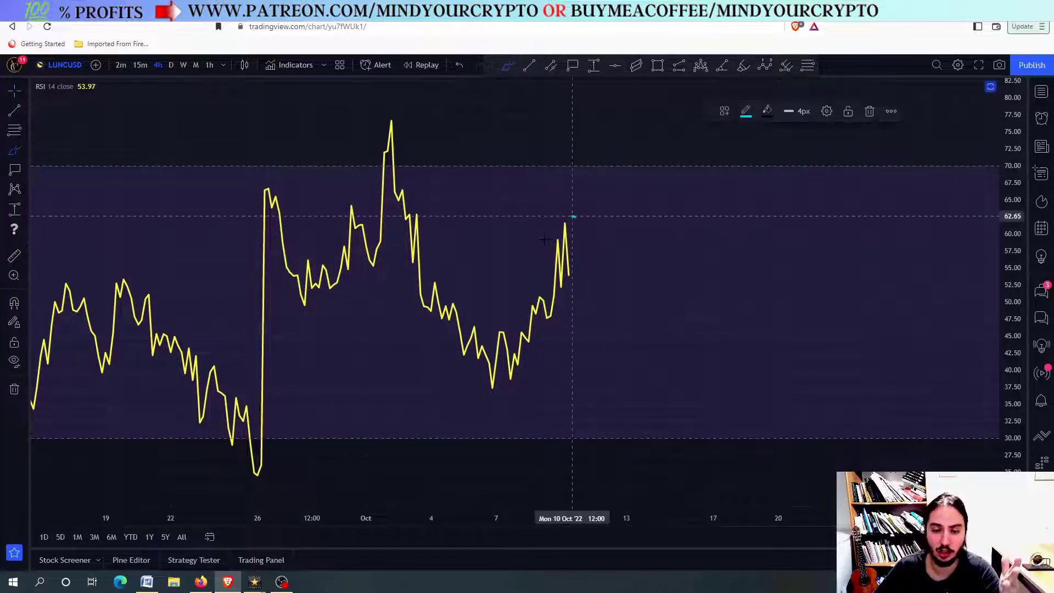
pyautogui.moveTo(568, 218); pyautogui.dragTo(571, 218)
pyautogui.doubleClick(665, 256)
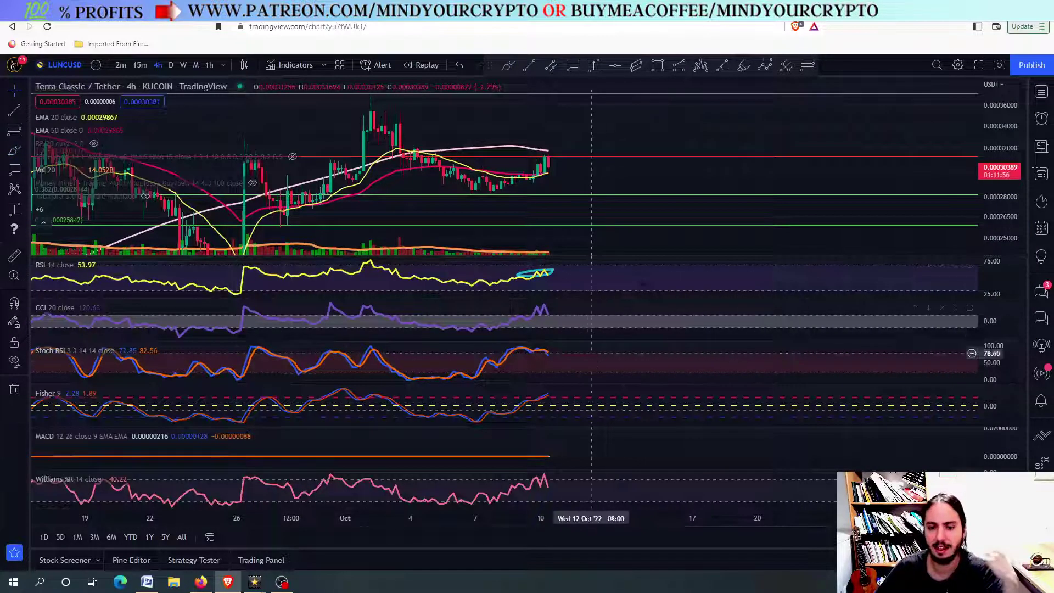
# Step: Inspect the other oscillator panes one at a time in enlarged view, including Stoch RSI, Williams %R and CCI
pyautogui.doubleClick(588, 362)
pyautogui.doubleClick(570, 278)
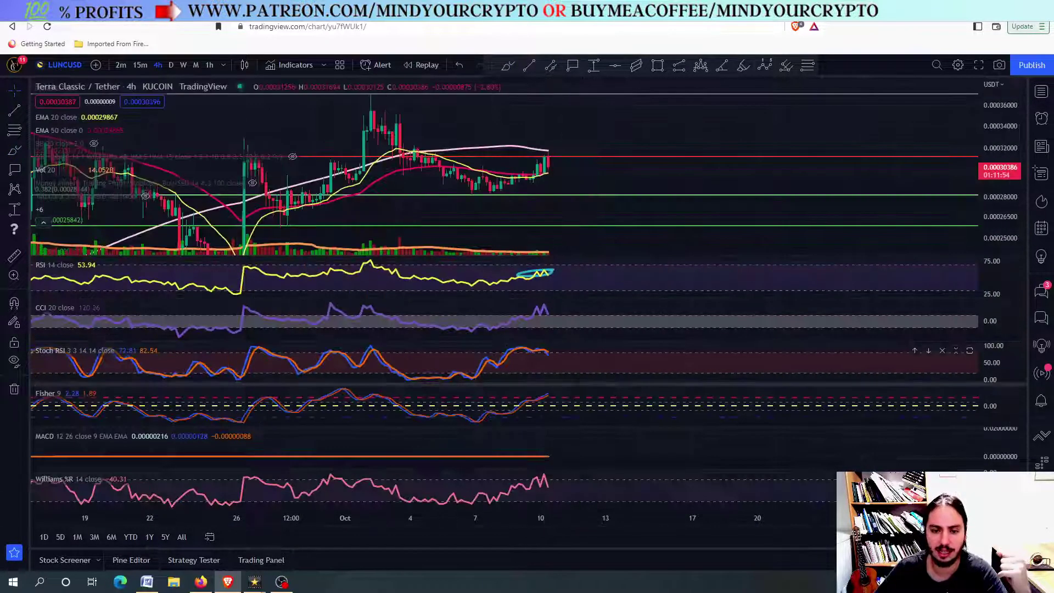
pyautogui.doubleClick(587, 427)
pyautogui.doubleClick(590, 391)
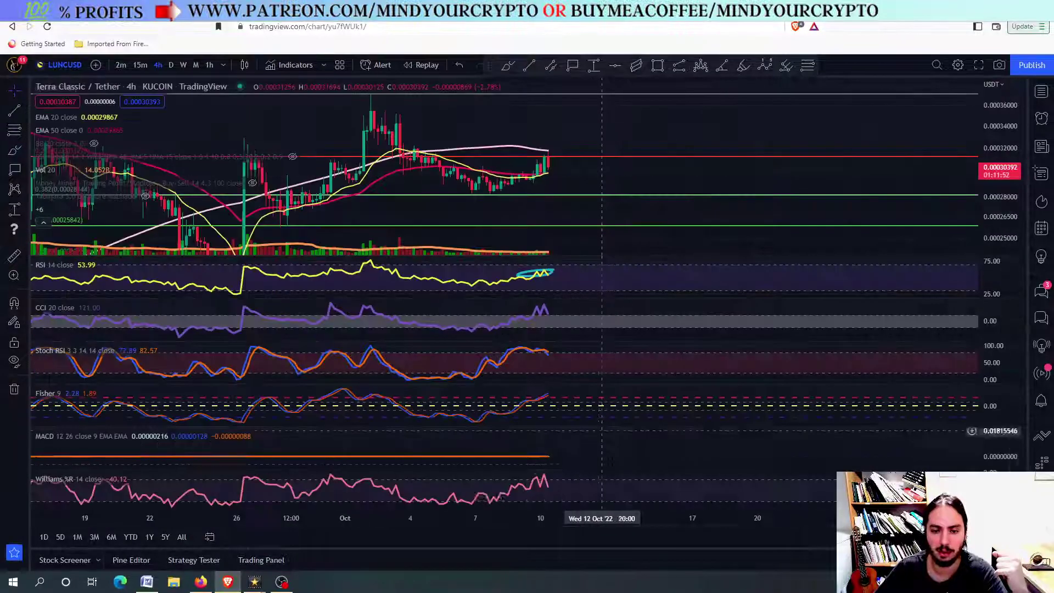
pyautogui.doubleClick(587, 489)
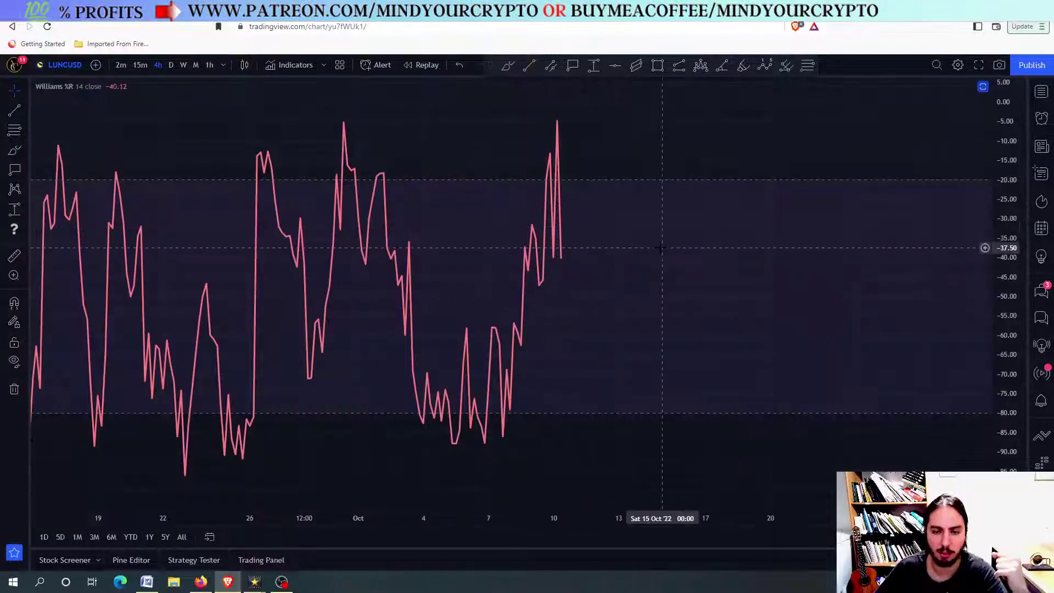
pyautogui.doubleClick(659, 245)
pyautogui.doubleClick(591, 306)
pyautogui.doubleClick(613, 160)
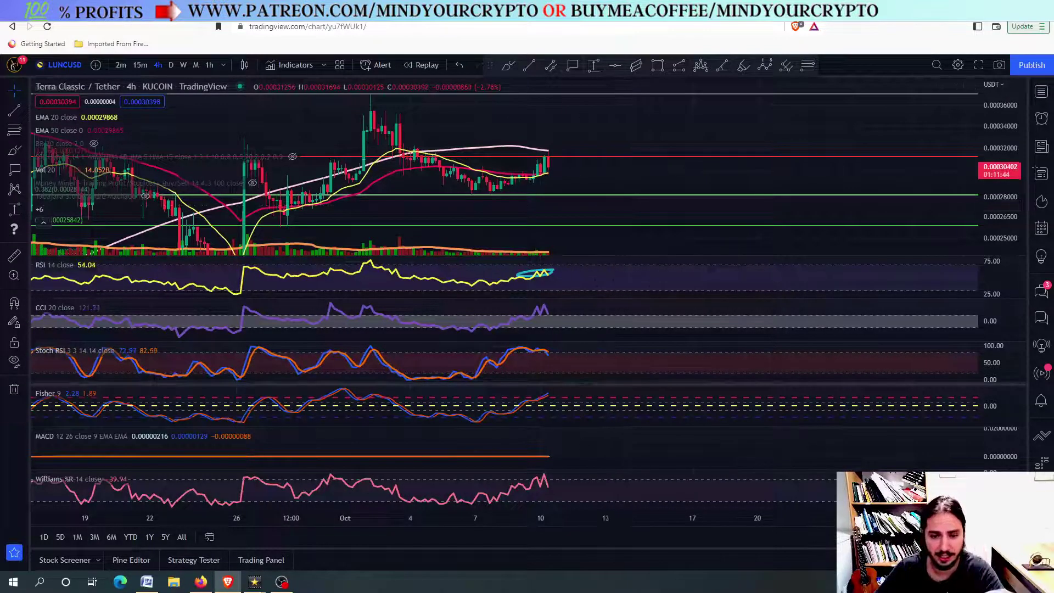
# Step: Enlarge the MACD pane, stretch its value scale until the lines and histogram are readable, and restore all panes
pyautogui.doubleClick(603, 445)
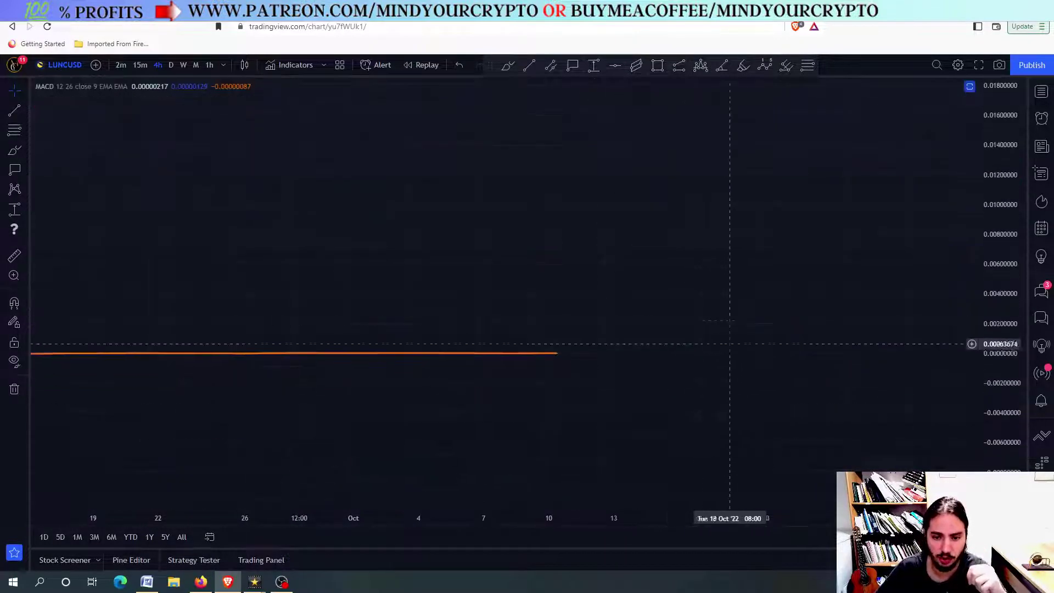
pyautogui.moveTo(975, 466); pyautogui.dragTo(971, 22)
pyautogui.moveTo(1010, 466); pyautogui.dragTo(987, 44)
pyautogui.moveTo(678, 466); pyautogui.dragTo(682, 342)
pyautogui.moveTo(1004, 472); pyautogui.dragTo(988, 38)
pyautogui.moveTo(697, 326); pyautogui.dragTo(668, 97)
pyautogui.scroll(-5, 667, 97)
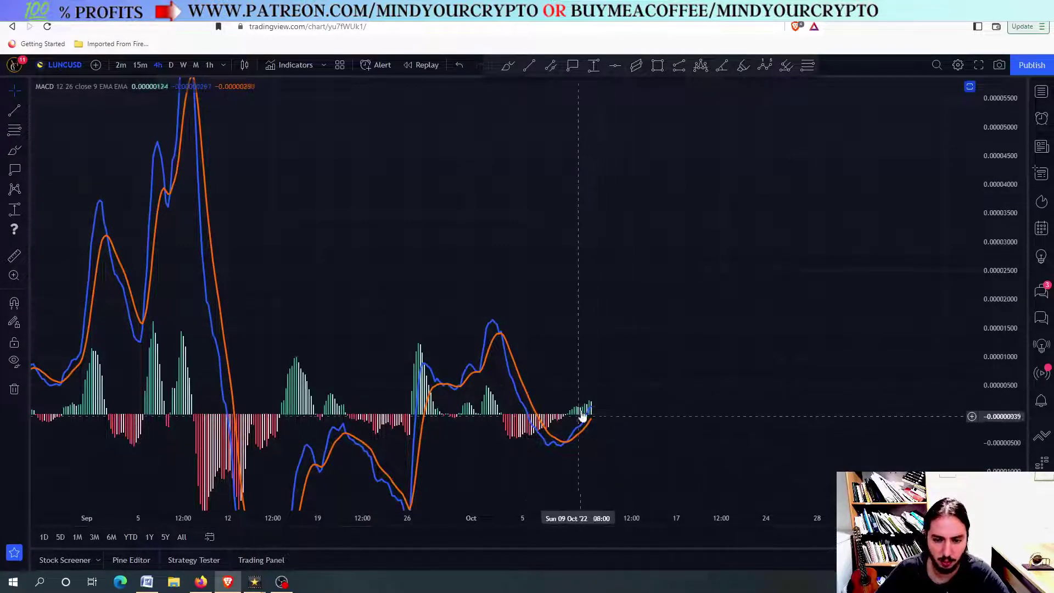
pyautogui.doubleClick(631, 379)
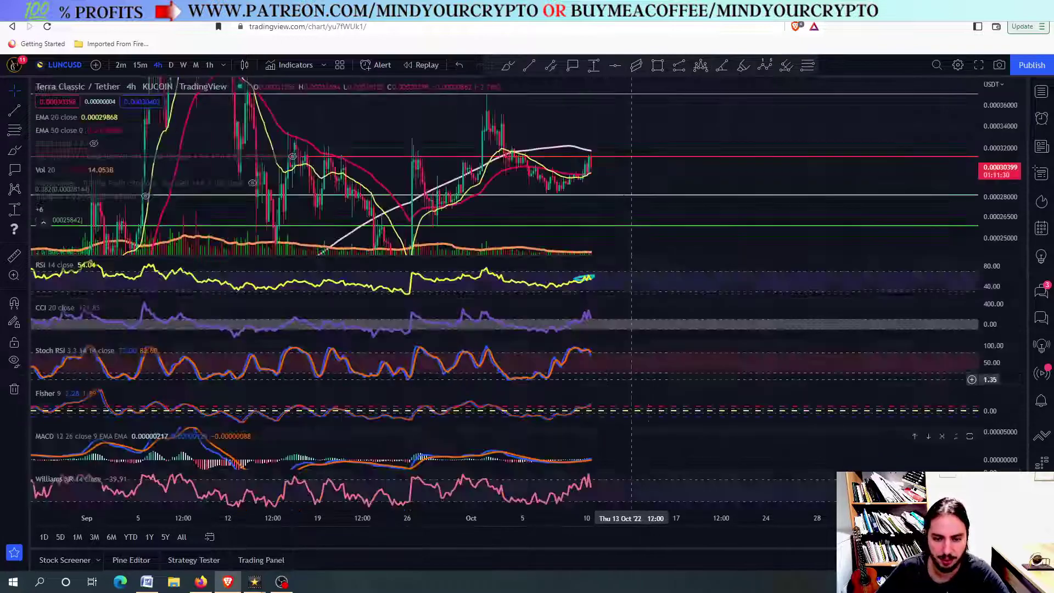
# Step: Enlarge the price chart and place a price label of 0.00031283 on the red resistance line beyond the latest candle
pyautogui.doubleClick(624, 210)
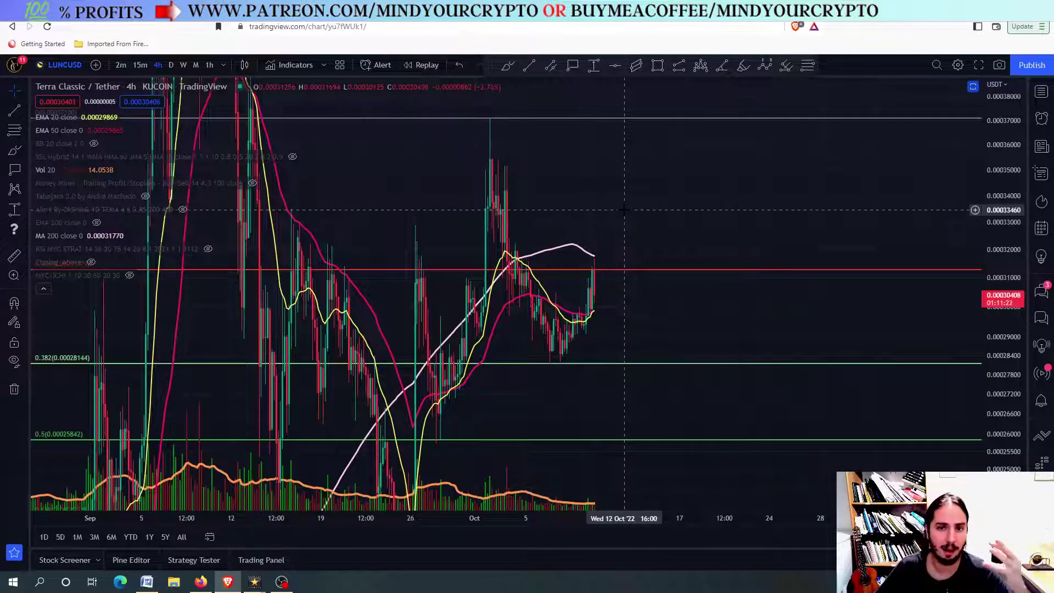
pyautogui.click(573, 65)
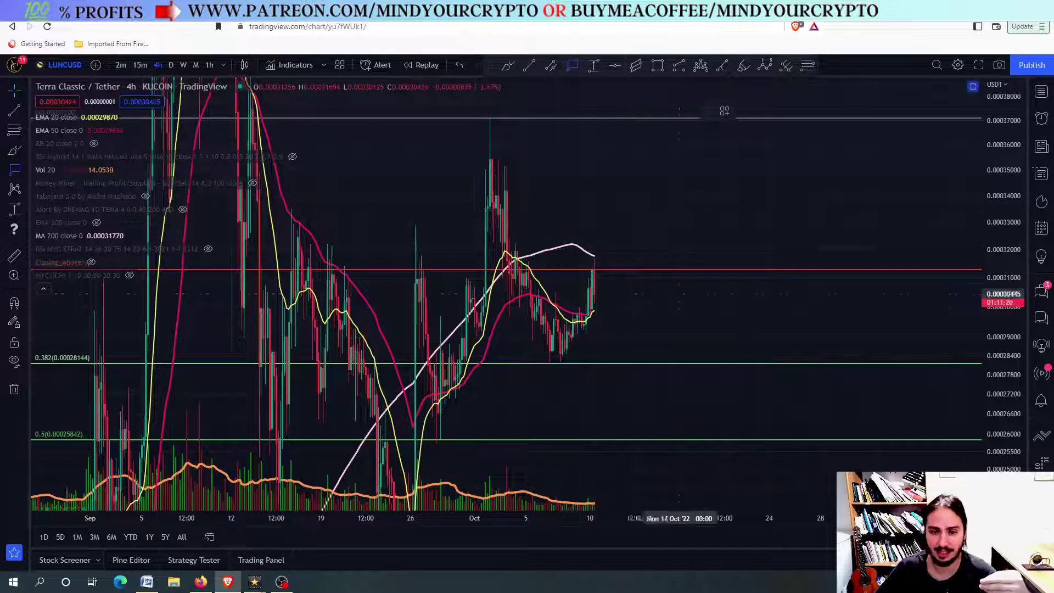
pyautogui.click(637, 270)
pyautogui.moveTo(637, 283); pyautogui.dragTo(635, 354)
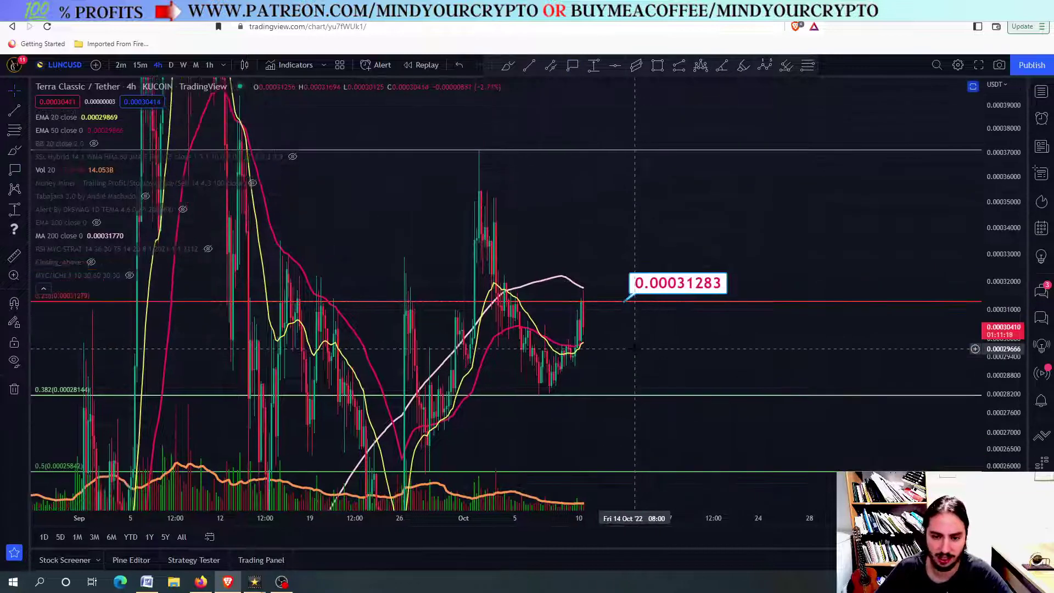
# Step: Stretch the price scale and circle the recent low at the green 0.382 line with the brush
pyautogui.scroll(2, 635, 351)
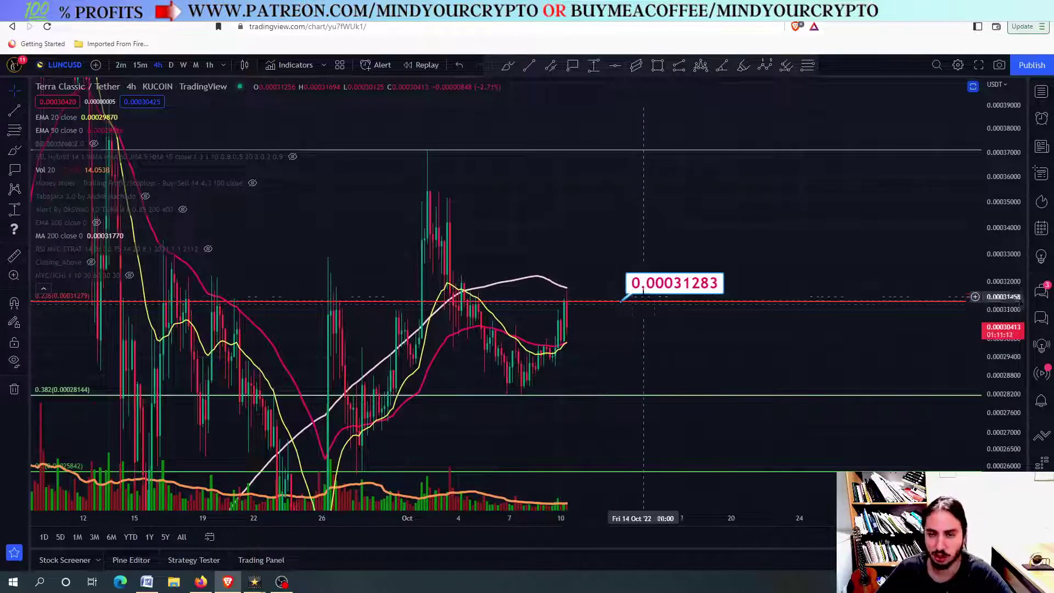
pyautogui.moveTo(1006, 448); pyautogui.dragTo(1006, 359)
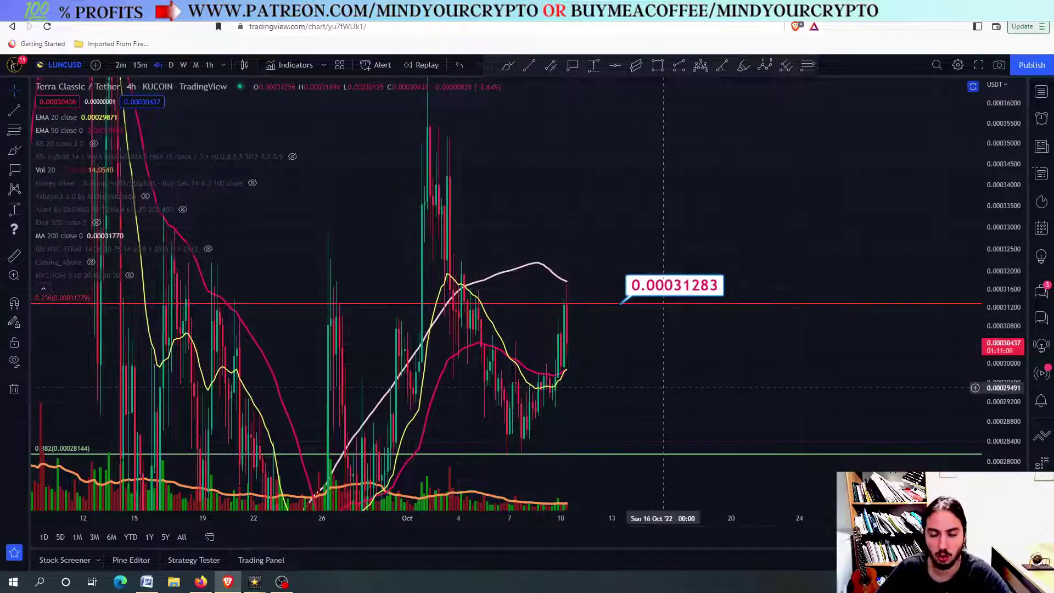
pyautogui.scroll(3, 626, 373)
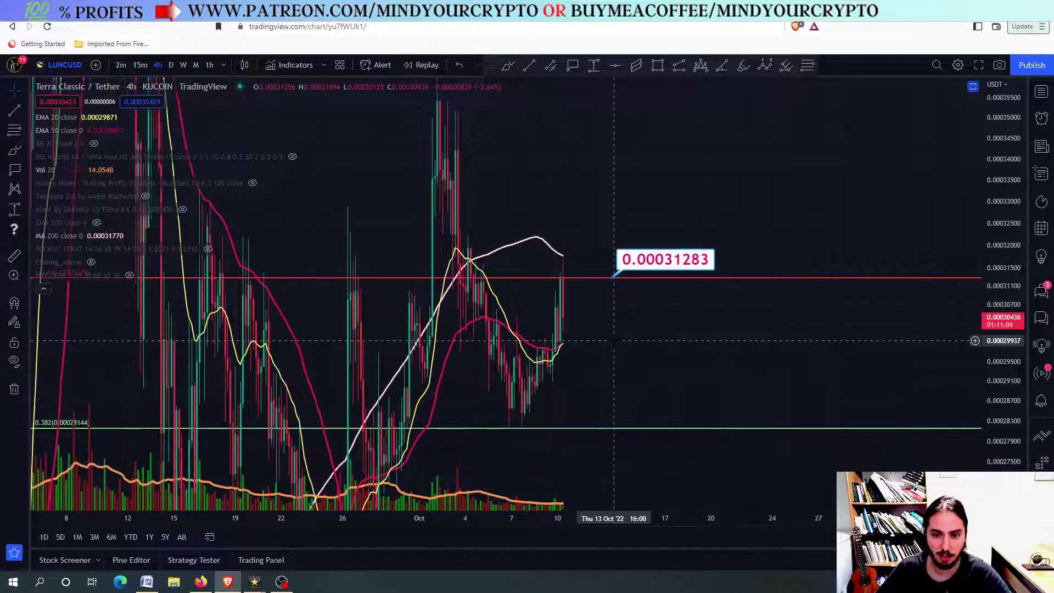
pyautogui.scroll(3, 609, 282)
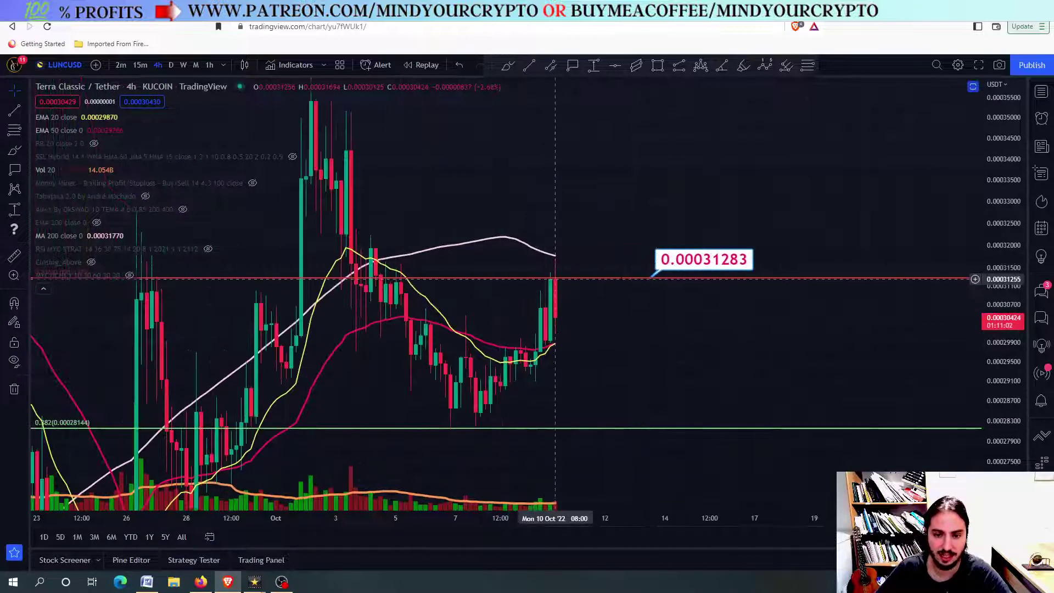
pyautogui.scroll(-3, 600, 291)
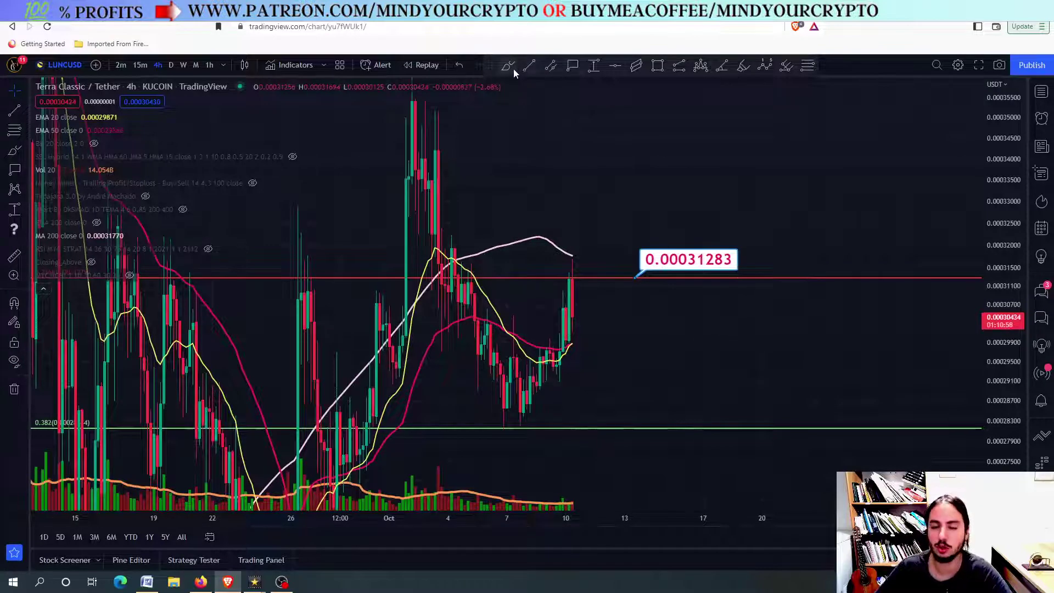
pyautogui.moveTo(501, 426); pyautogui.dragTo(546, 407)
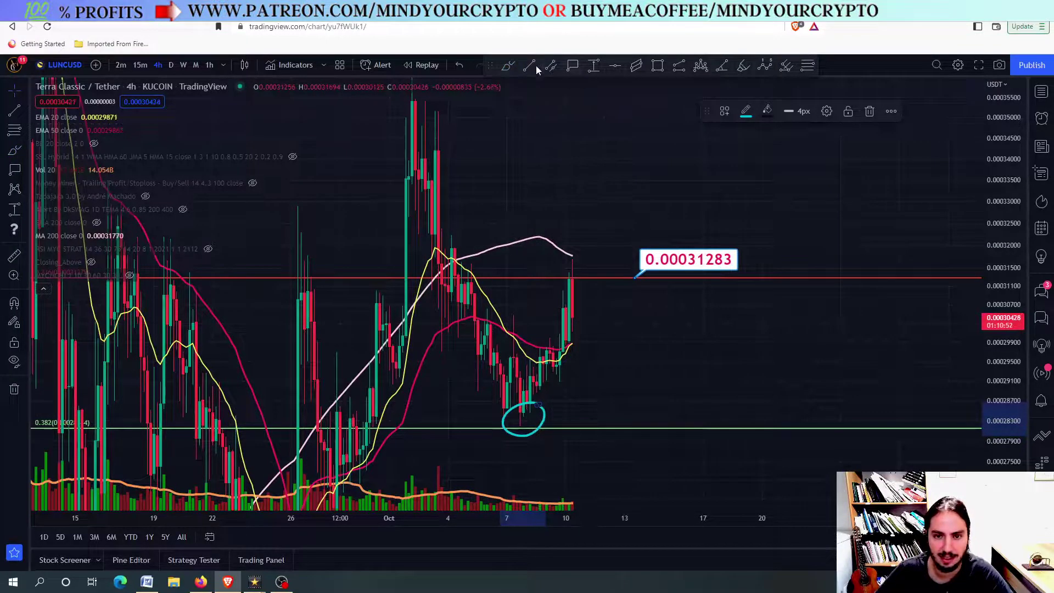
# Step: Circle the latest high at the red resistance line and sketch the earlier decline and the zigzag swings with the brush
pyautogui.click(508, 65)
pyautogui.moveTo(592, 270)
pyautogui.mouseDown()
pyautogui.moveTo(557, 280)
pyautogui.moveTo(577, 295)
pyautogui.moveTo(596, 272)
pyautogui.mouseUp()
pyautogui.moveTo(528, 415)
pyautogui.mouseDown()
pyautogui.moveTo(575, 273)
pyautogui.moveTo(612, 286)
pyautogui.moveTo(630, 386)
pyautogui.mouseUp()
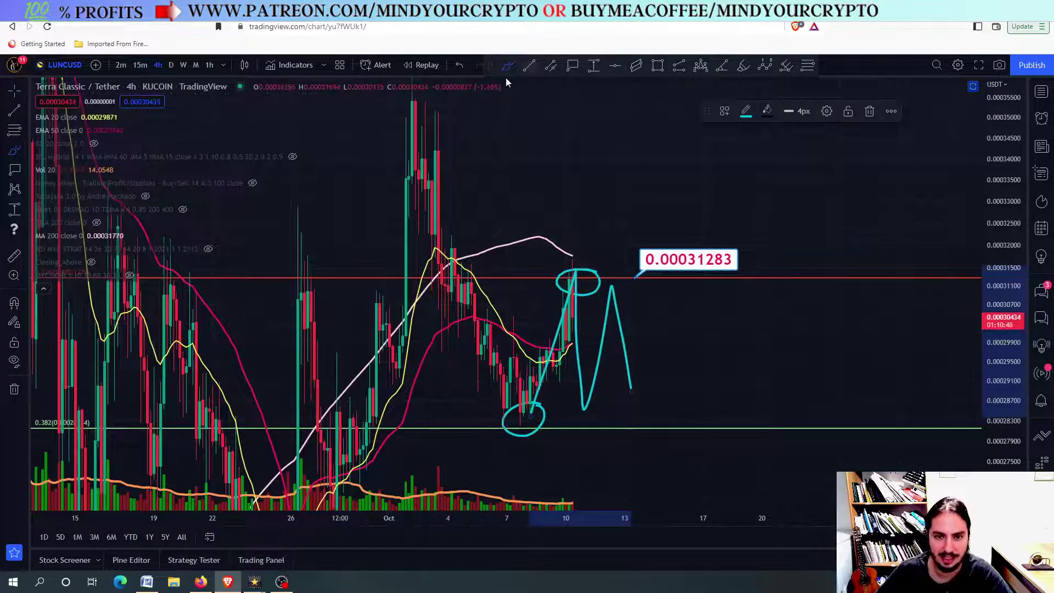
pyautogui.moveTo(430, 123)
pyautogui.mouseDown()
pyautogui.moveTo(491, 305)
pyautogui.moveTo(499, 394)
pyautogui.mouseUp()
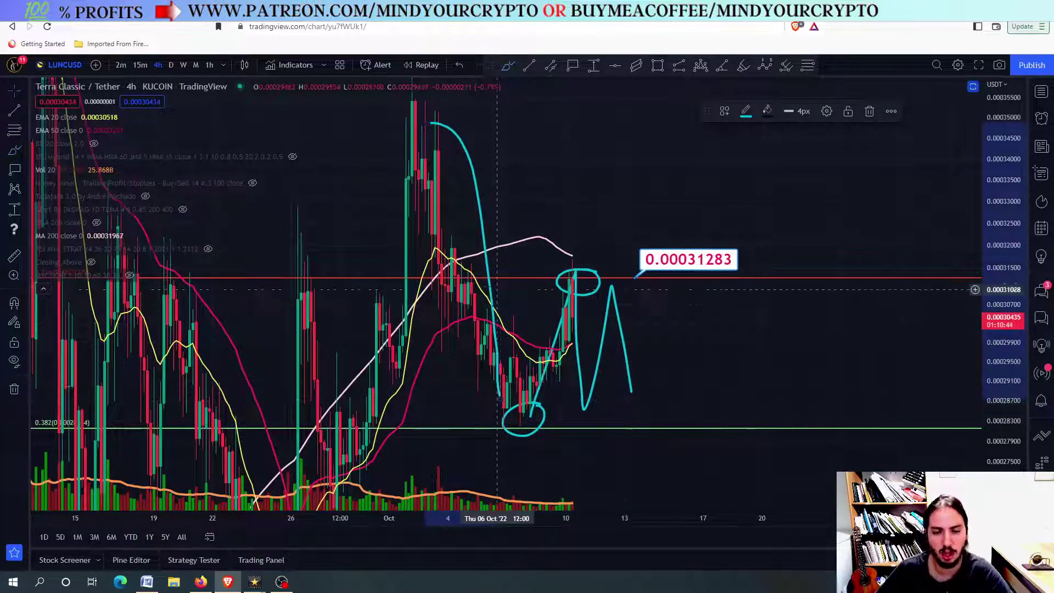
# Step: Delete all freehand circles and swing strokes from the price chart, keeping the price label
pyautogui.press('Delete')
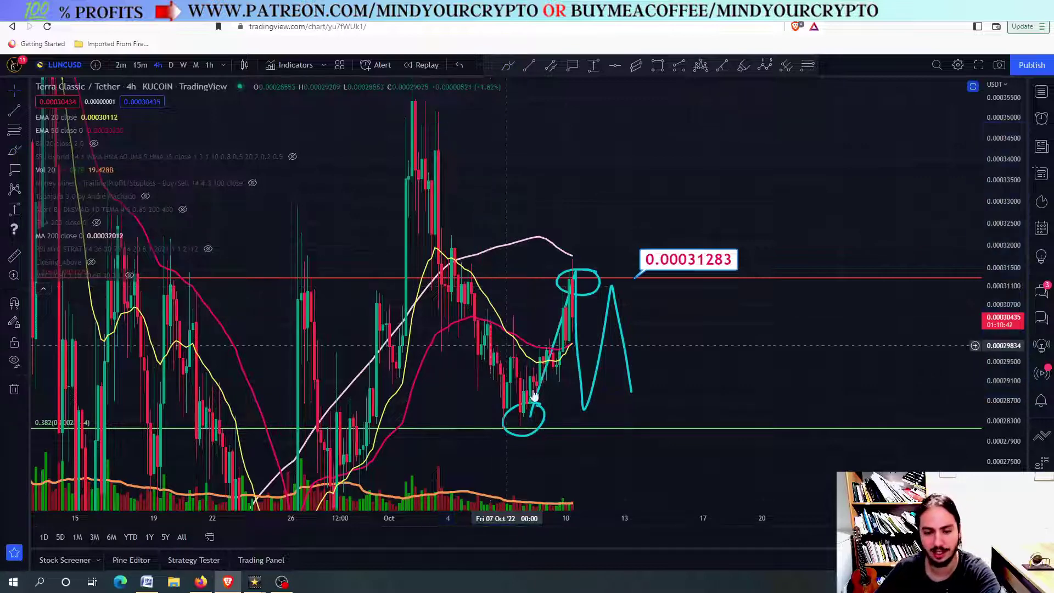
pyautogui.click(539, 400)
pyautogui.press('Delete')
pyautogui.click(589, 282)
pyautogui.press('Delete')
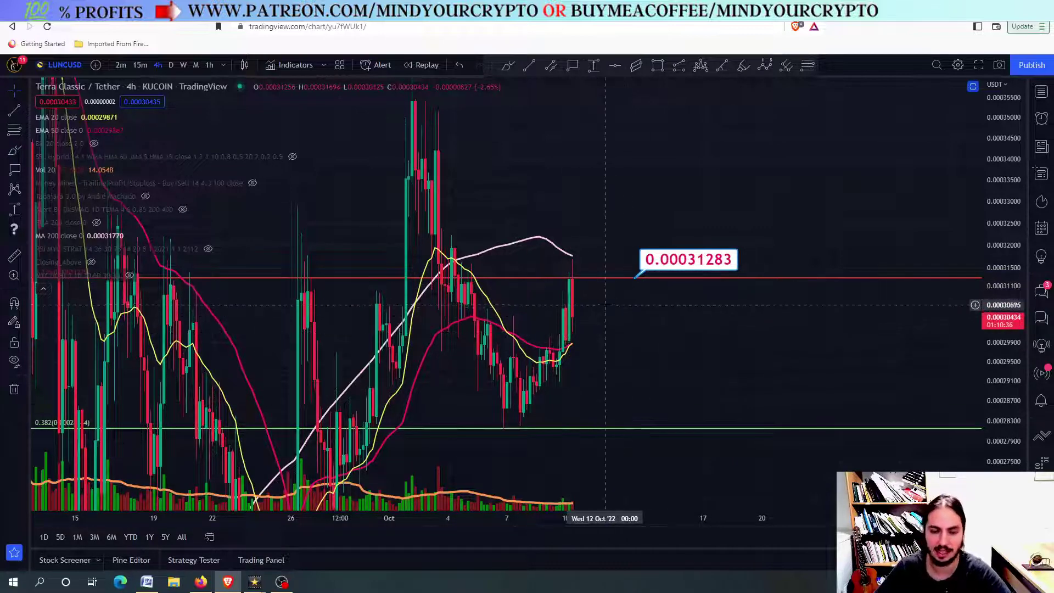
pyautogui.doubleClick(606, 304)
pyautogui.doubleClick(619, 190)
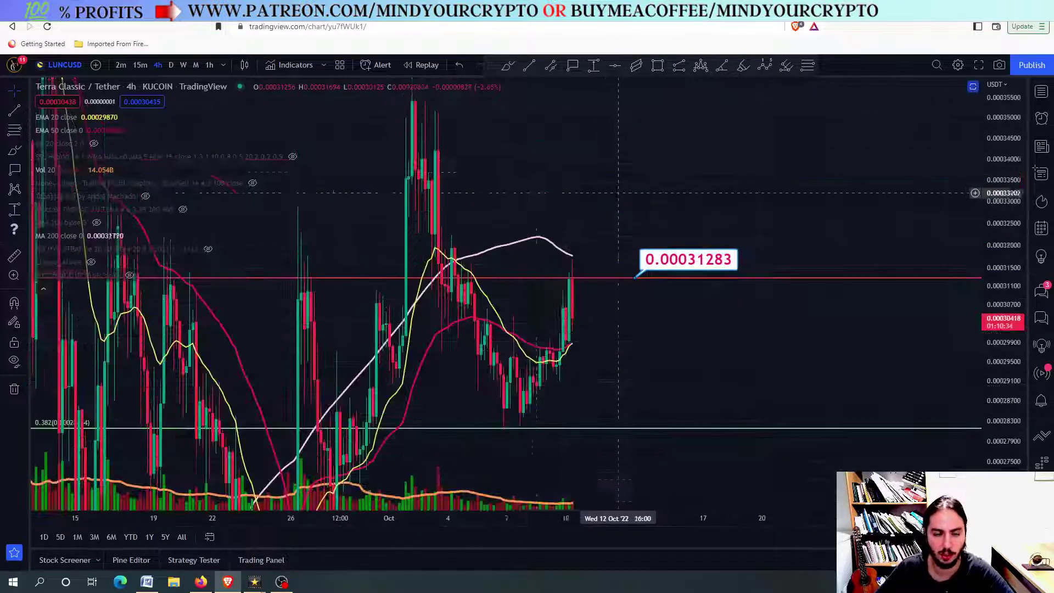
# Step: Switch the chart to the daily timeframe and add price labels of 0.00028107 and 0.00025827 on the green 0.382 and 0.5 lines
pyautogui.click(172, 65)
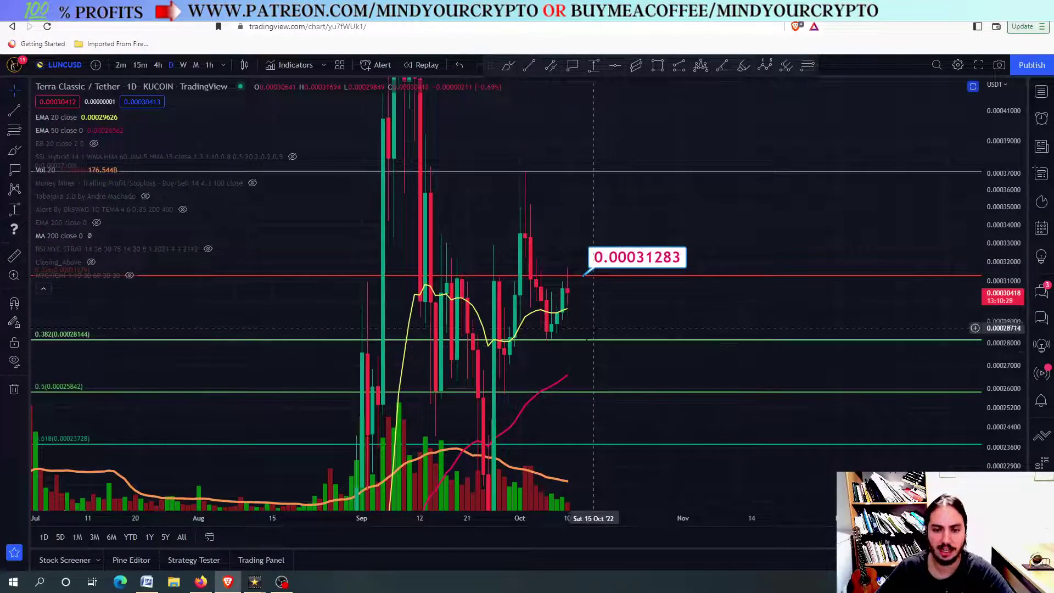
pyautogui.keyDown('ctrl'); pyautogui.moveTo(634, 266); pyautogui.dragTo(646, 378); pyautogui.keyUp('ctrl')
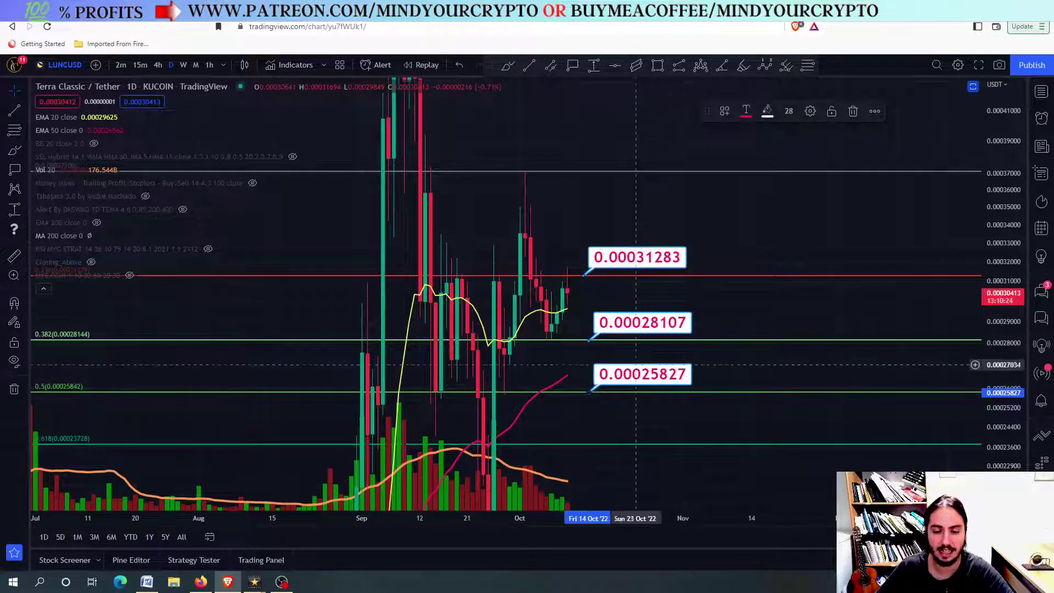
pyautogui.scroll(3, 632, 346)
pyautogui.scroll(-3, 629, 346)
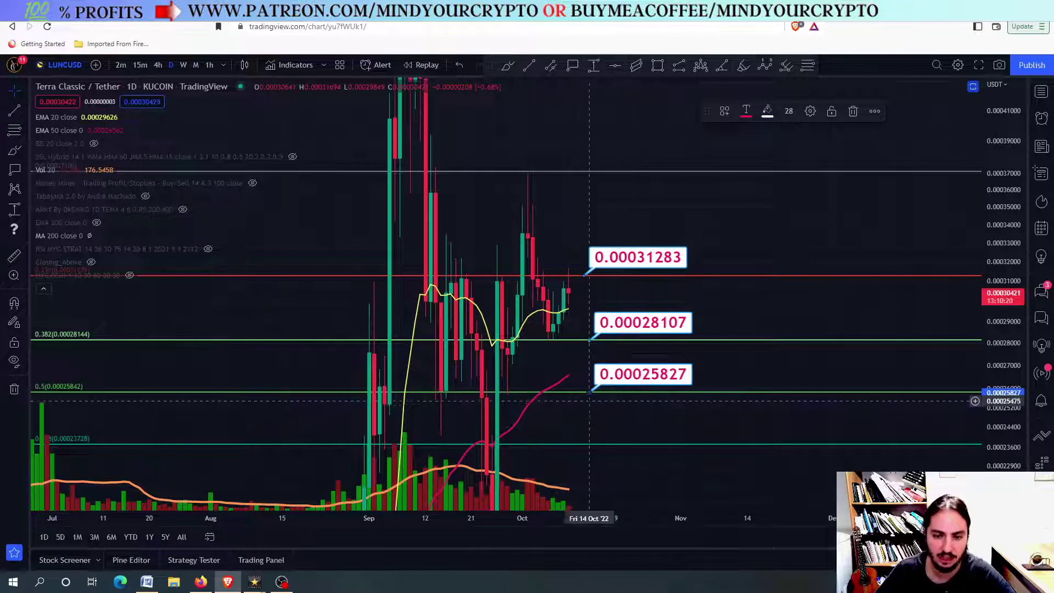
pyautogui.scroll(2, 599, 406)
# Step: Switch the chart to the 4-hour timeframe and examine recent candles and moving averages against the three labelled price levels
pyautogui.click(158, 65)
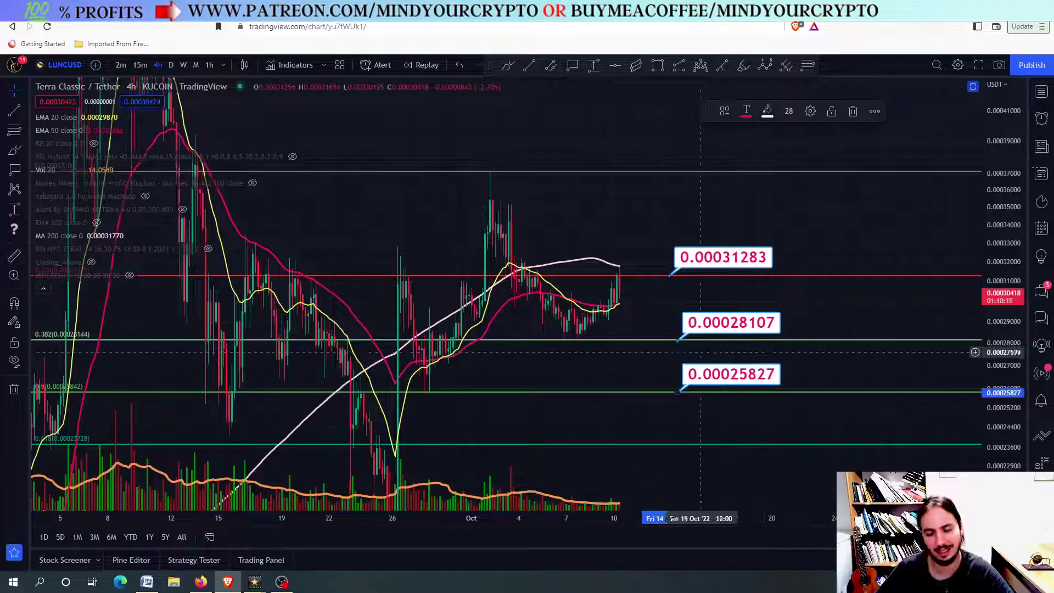
pyautogui.moveTo(988, 428); pyautogui.dragTo(986, 354)
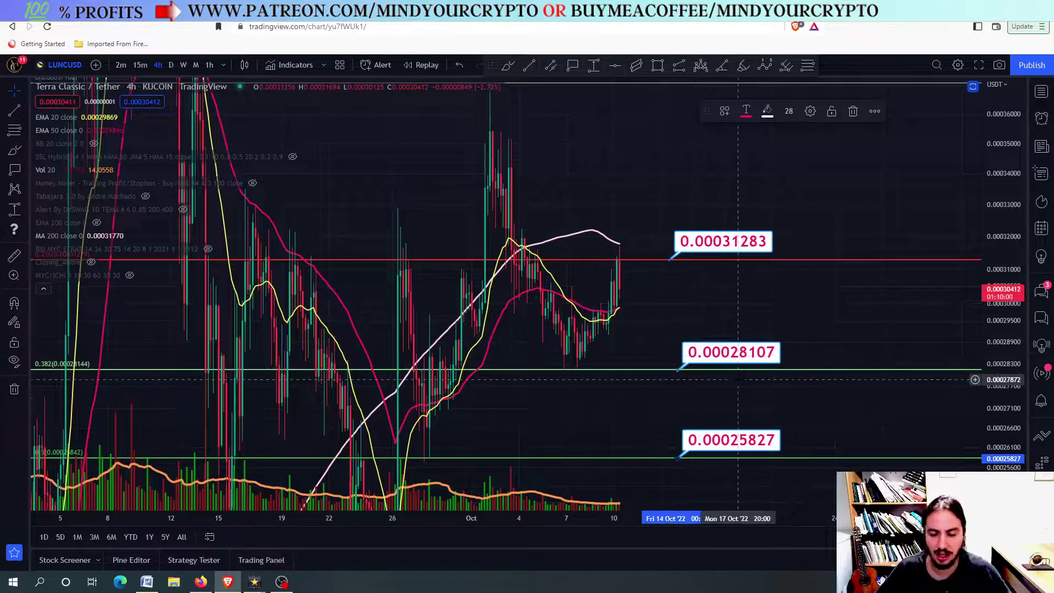
pyautogui.moveTo(680, 457); pyautogui.dragTo(613, 383)
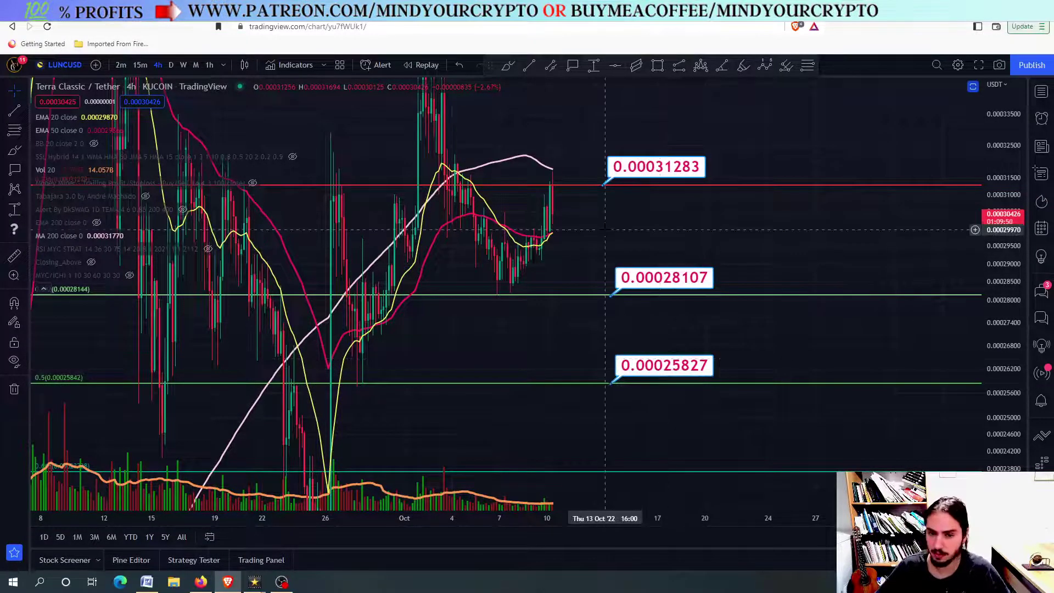
pyautogui.moveTo(606, 229); pyautogui.dragTo(604, 282)
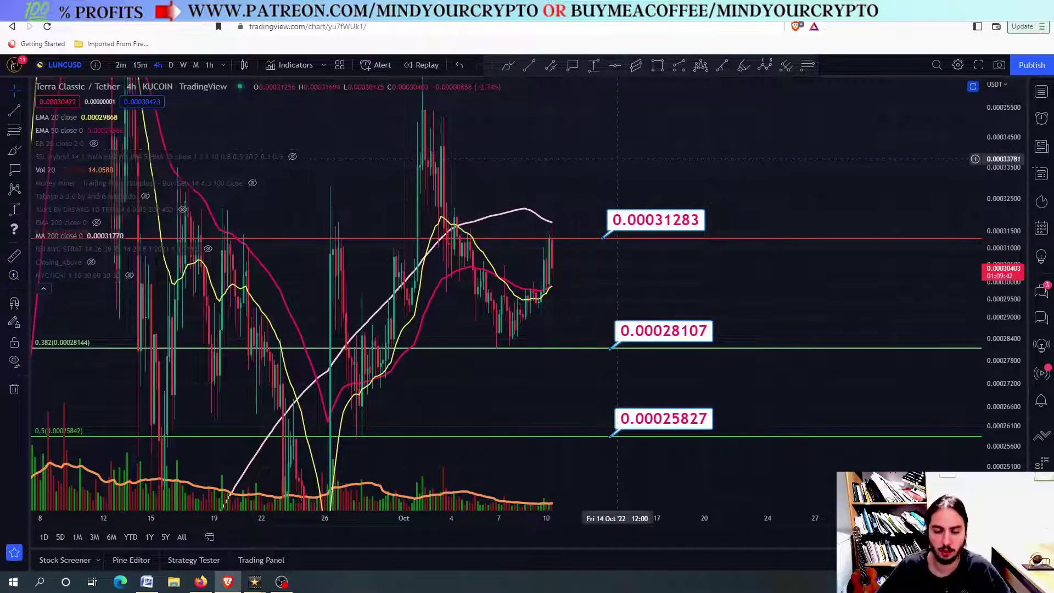
pyautogui.moveTo(1005, 256); pyautogui.dragTo(1004, 380)
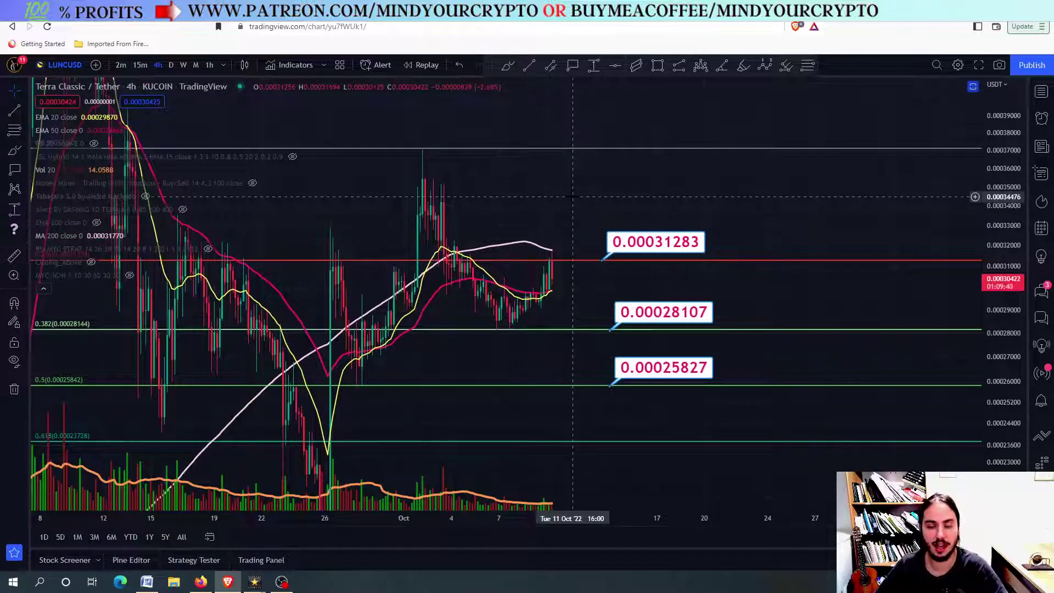
# Step: Switch the chart to the weekly timeframe and examine the latest candles against the full set of Fibonacci levels
pyautogui.scroll(-3, 572, 196)
pyautogui.click(183, 65)
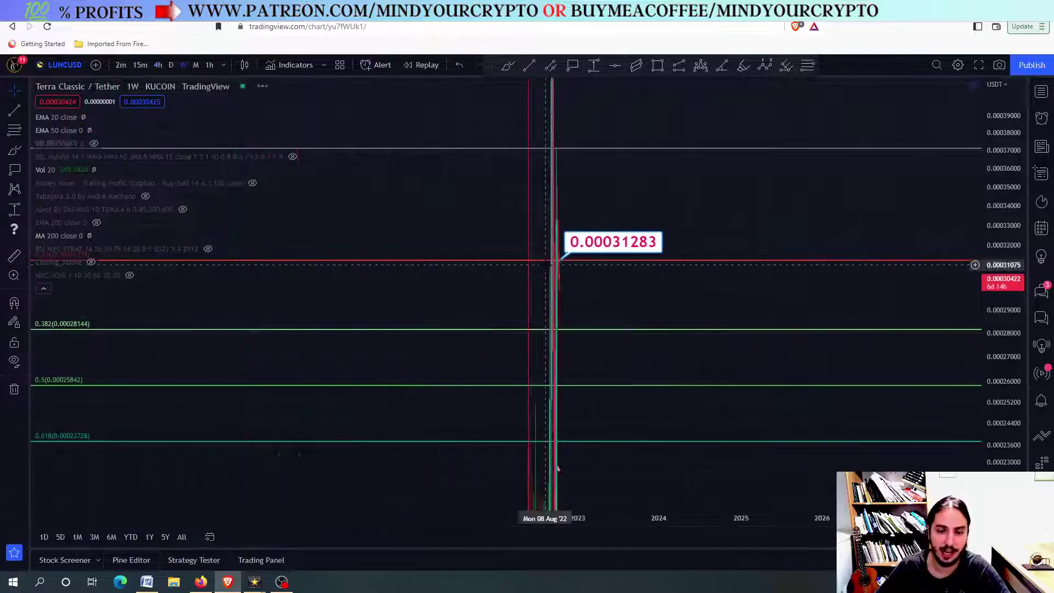
pyautogui.scroll(2, 569, 267)
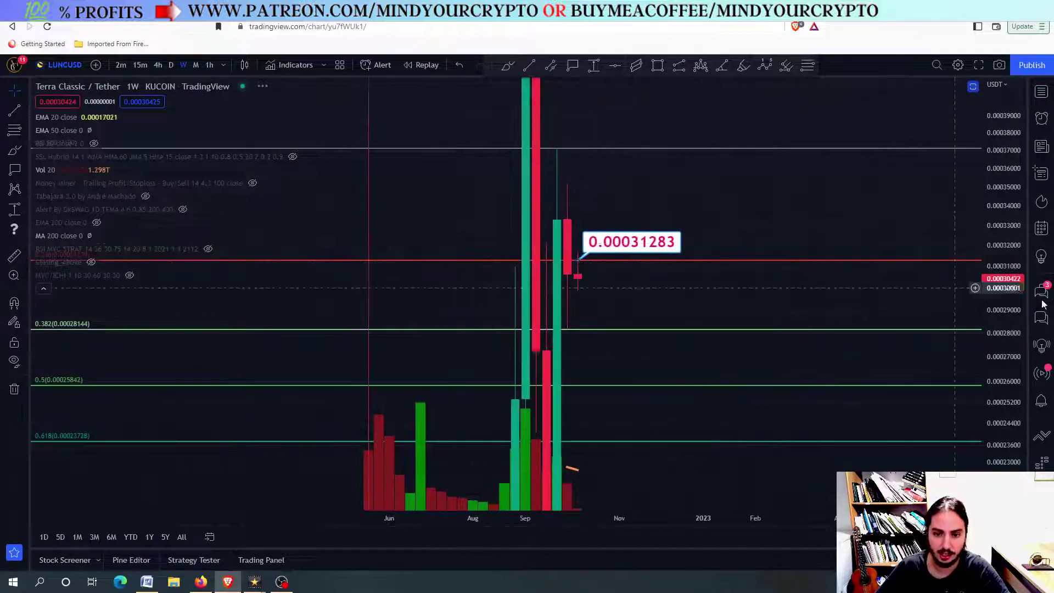
pyautogui.moveTo(1013, 260); pyautogui.dragTo(1013, 312)
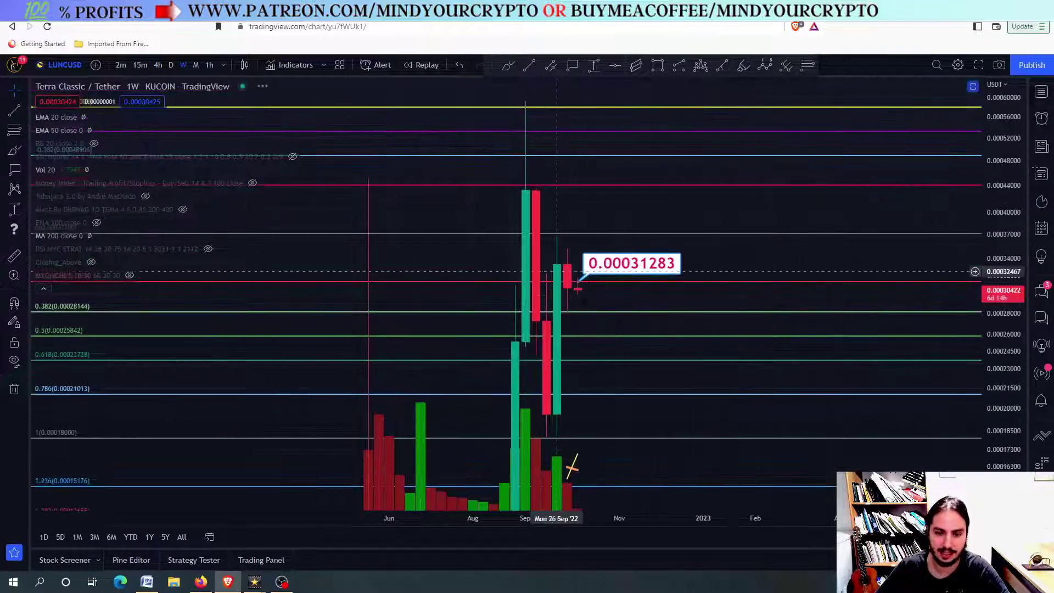
pyautogui.scroll(2, 572, 301)
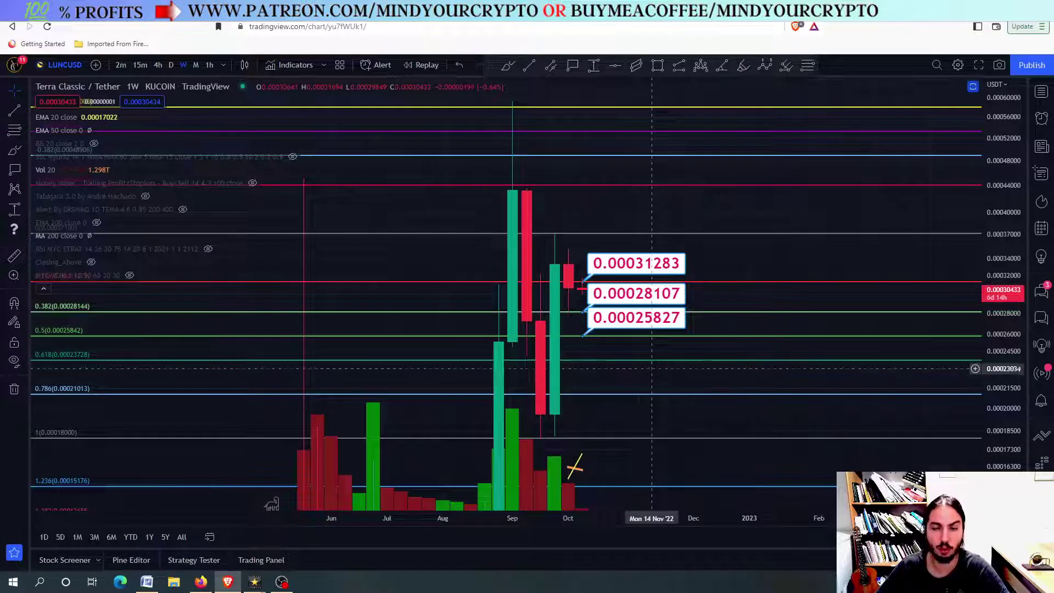
pyautogui.scroll(4, 564, 308)
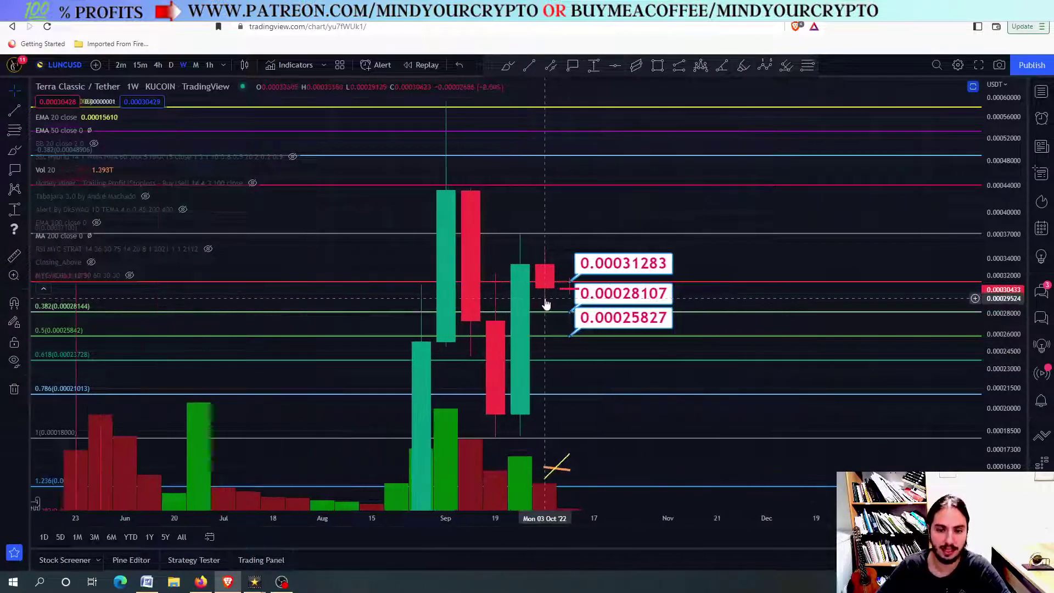
pyautogui.scroll(-3, 511, 311)
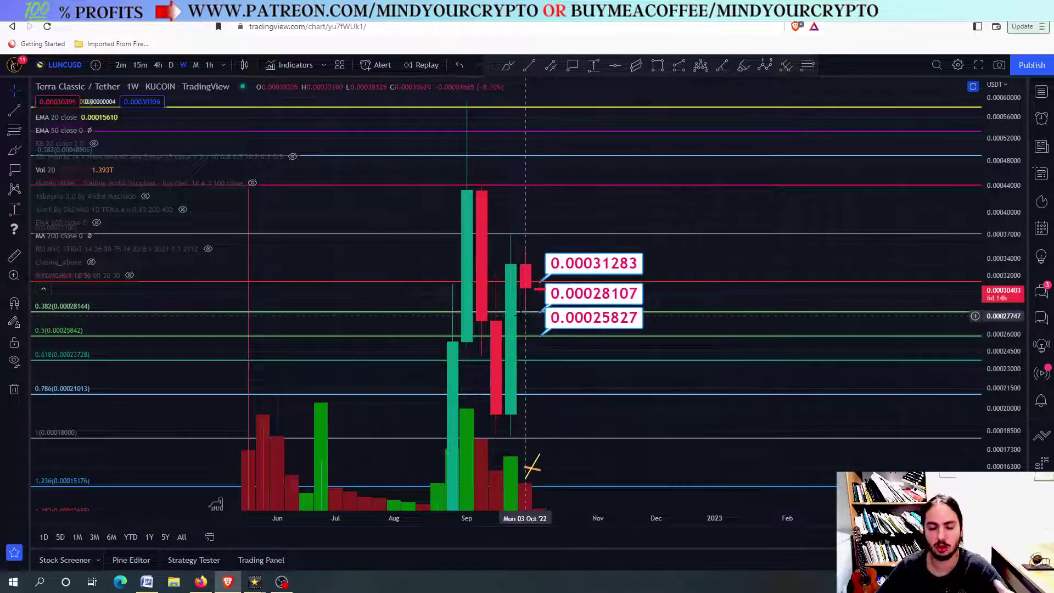
# Step: Switch the chart to the daily timeframe and examine the recent candles between the 0.00031283, 0.00028107 and 0.00025827 labels
pyautogui.click(171, 65)
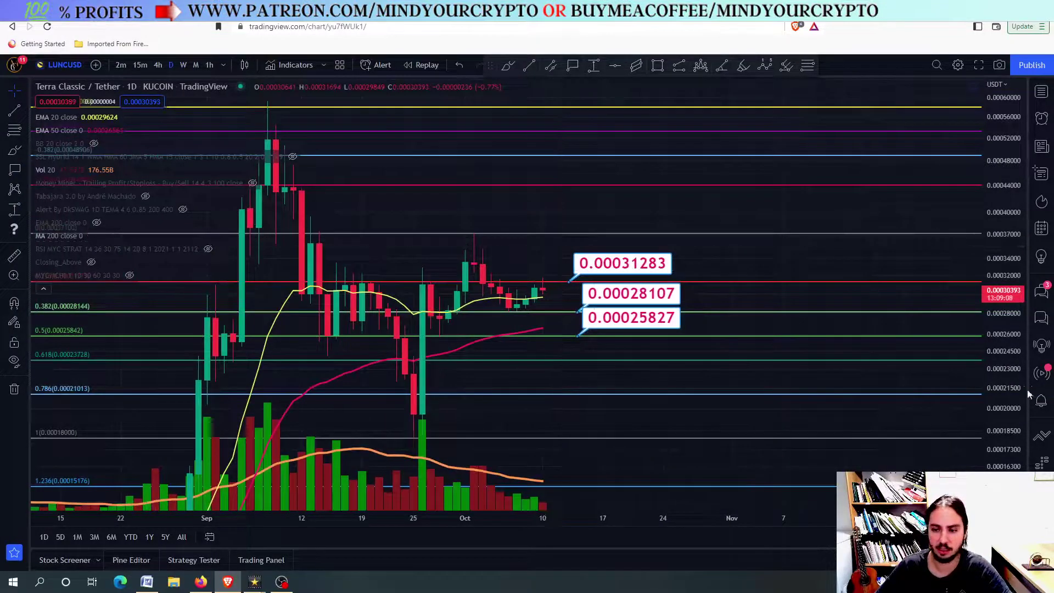
pyautogui.moveTo(1008, 394); pyautogui.dragTo(1009, 208)
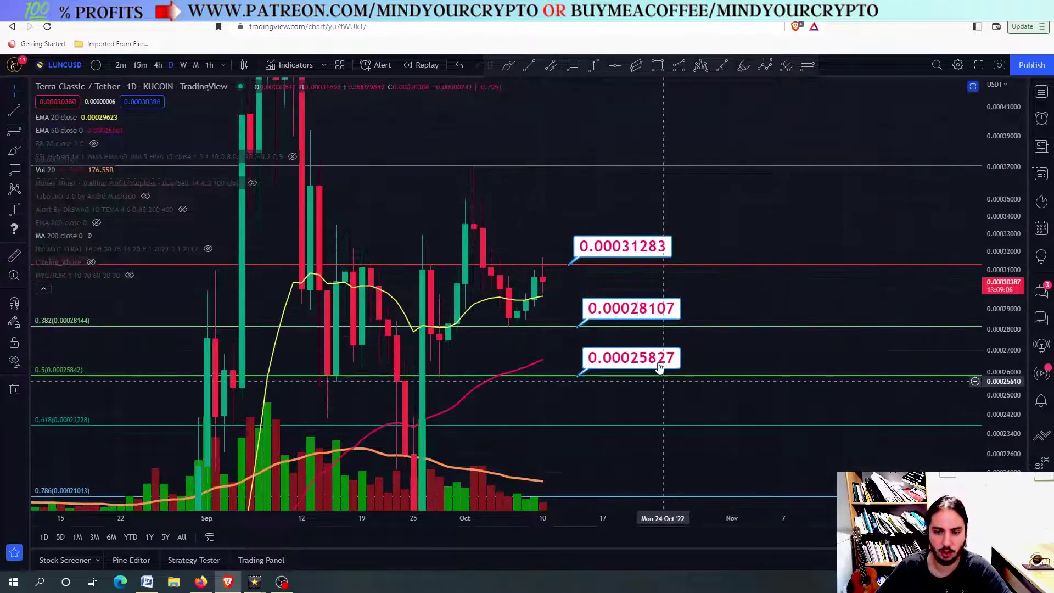
pyautogui.scroll(2, 657, 379)
pyautogui.scroll(1, 656, 378)
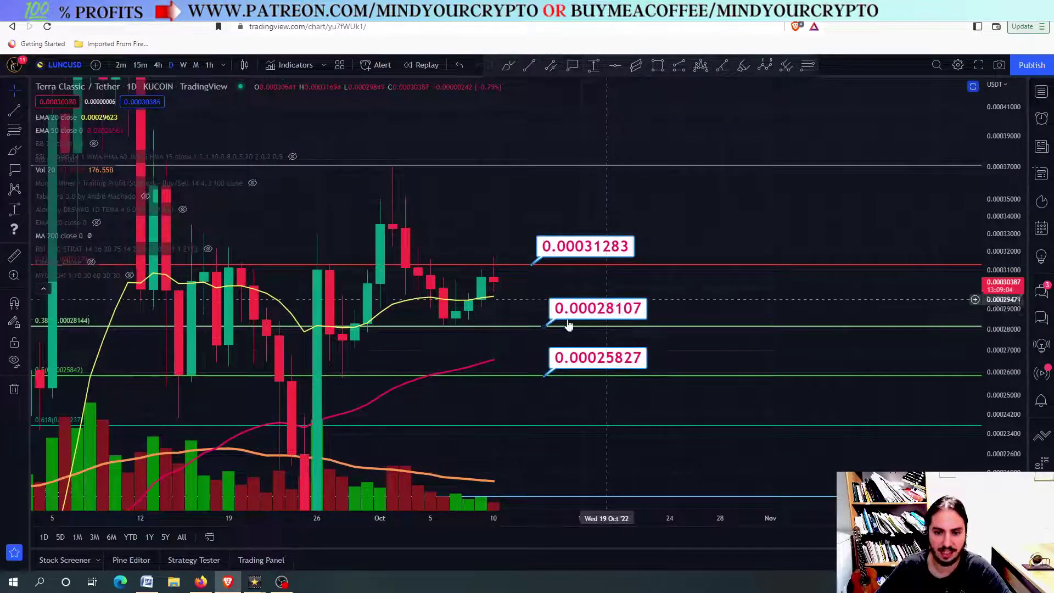
pyautogui.scroll(-1, 622, 315)
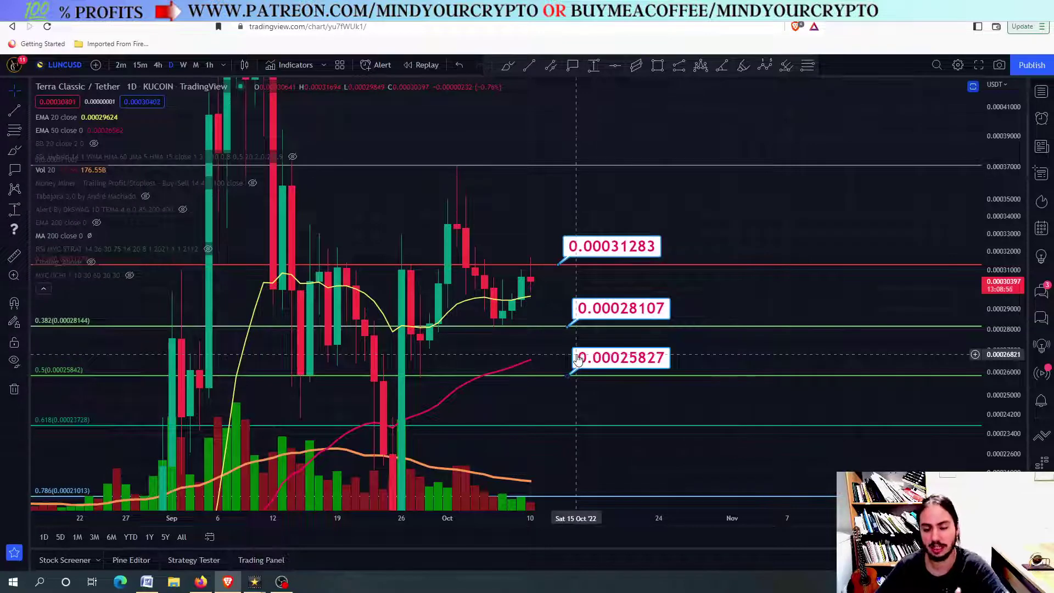
pyautogui.scroll(-3, 576, 352)
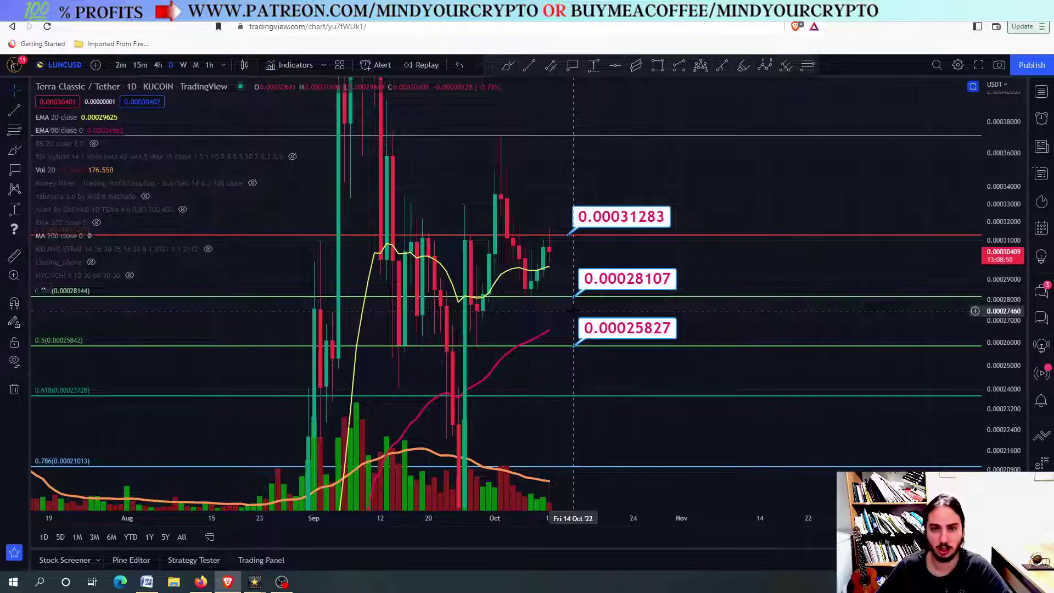
# Step: Return the chart to the 4-hour timeframe
pyautogui.click(157, 65)
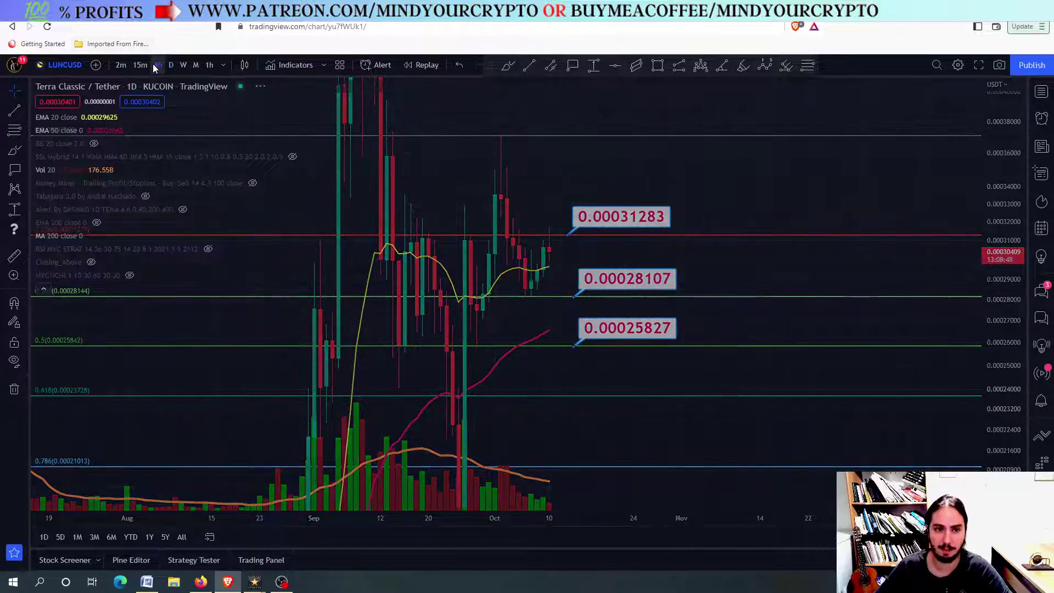